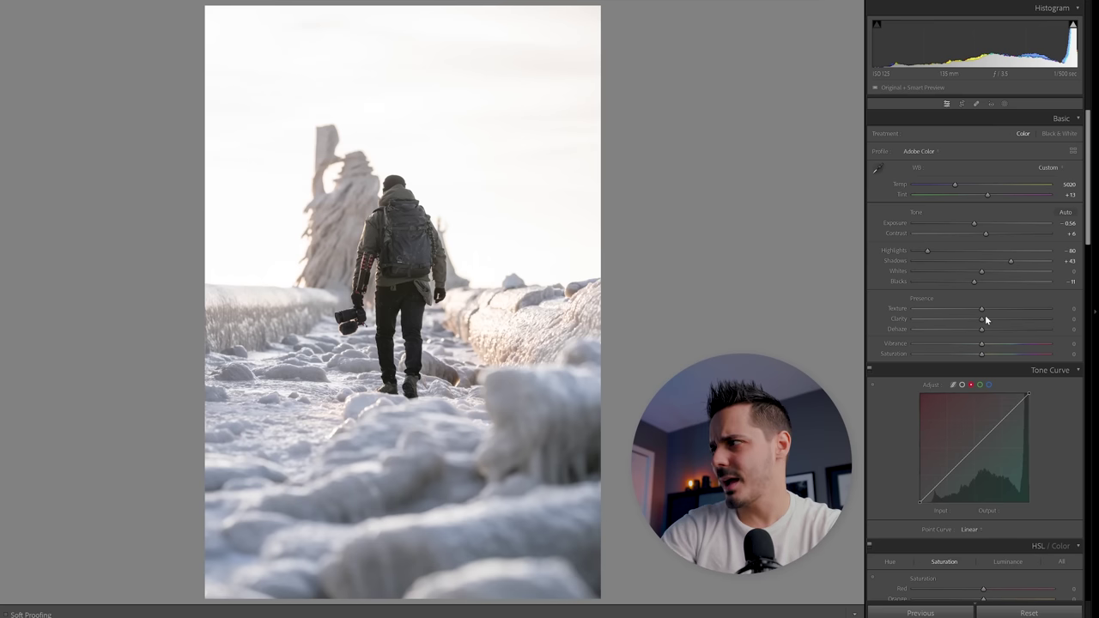
# Set the photo's Texture to +21 and Clarity to +8, checking the detail on the backpack and ice up close.
pyautogui.moveTo(985, 321); pyautogui.dragTo(987, 320)
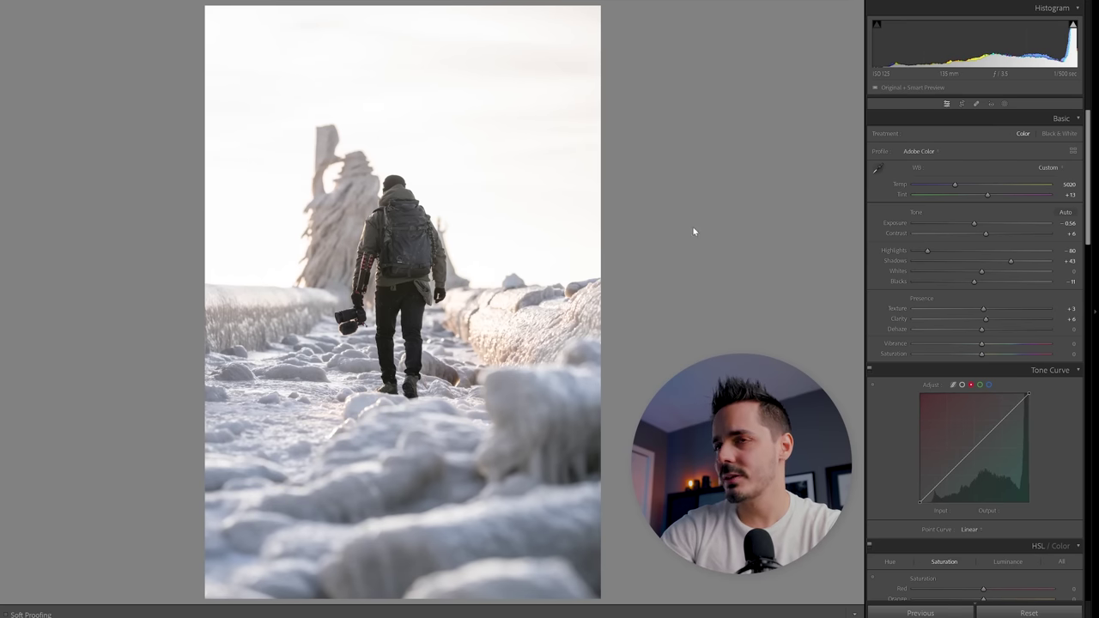
pyautogui.press('z')
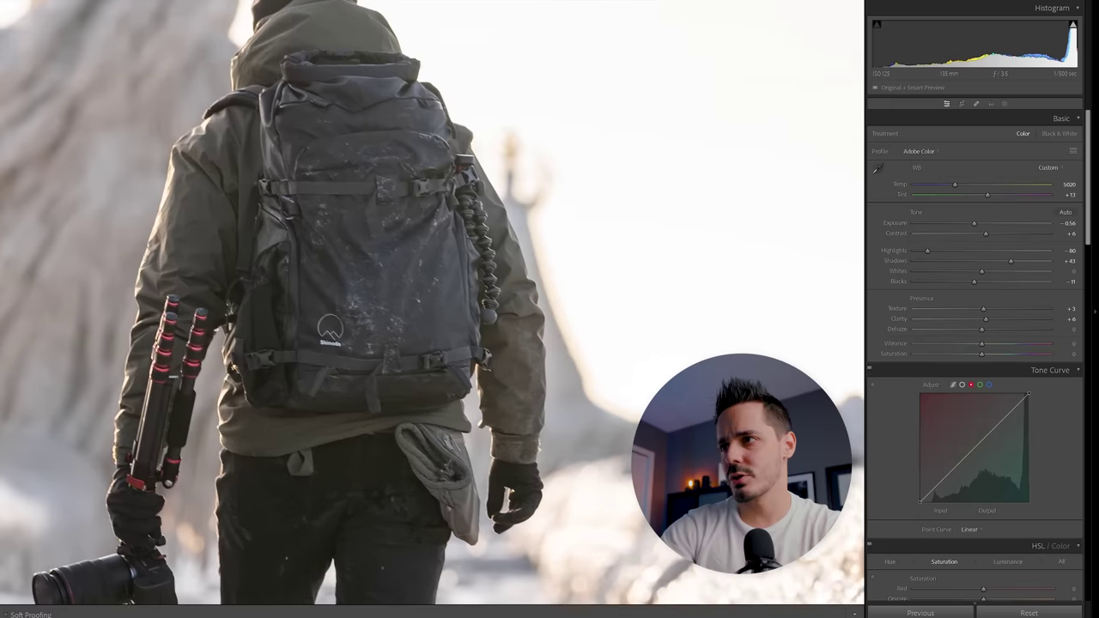
pyautogui.moveTo(391, 336); pyautogui.dragTo(255, 126)
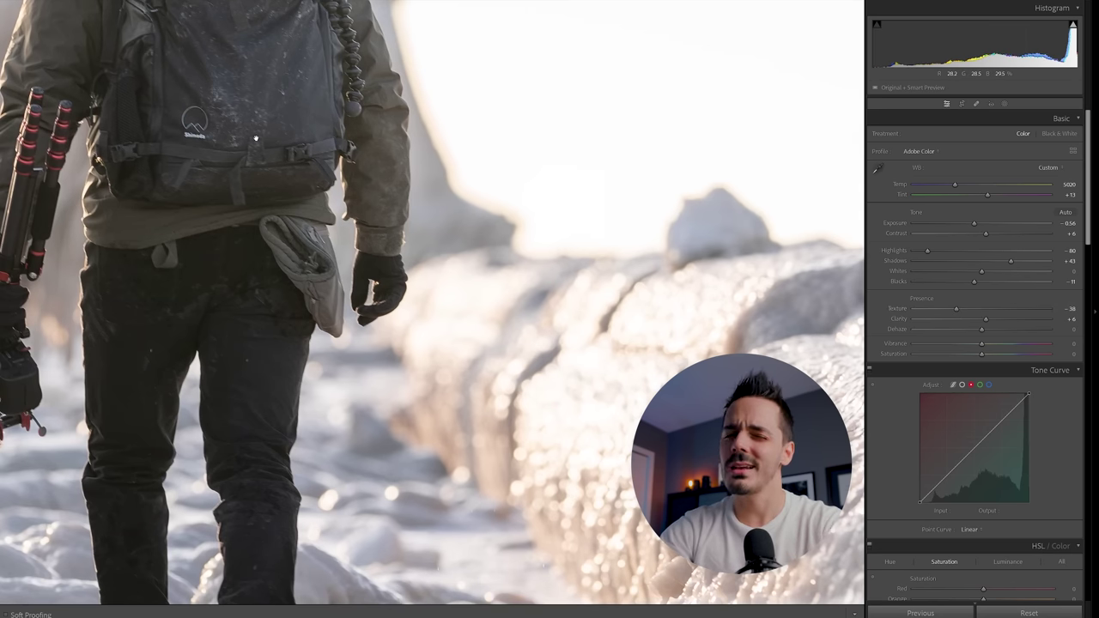
pyautogui.moveTo(976, 312); pyautogui.dragTo(999, 307)
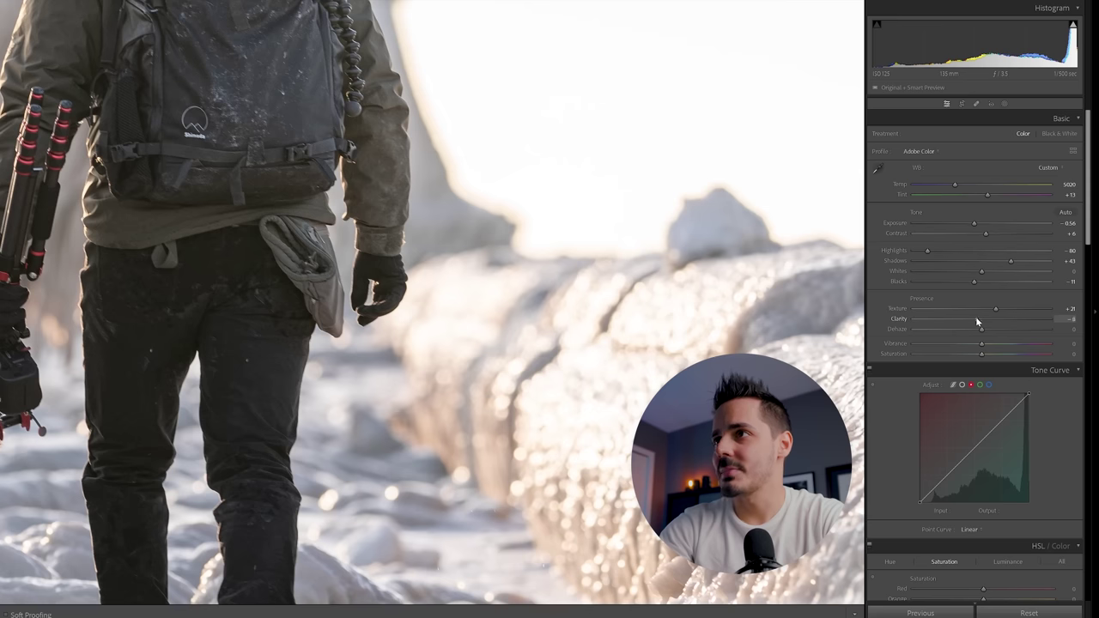
pyautogui.moveTo(975, 316)
pyautogui.mouseDown()
pyautogui.moveTo(950, 319)
pyautogui.moveTo(987, 321)
pyautogui.mouseUp()
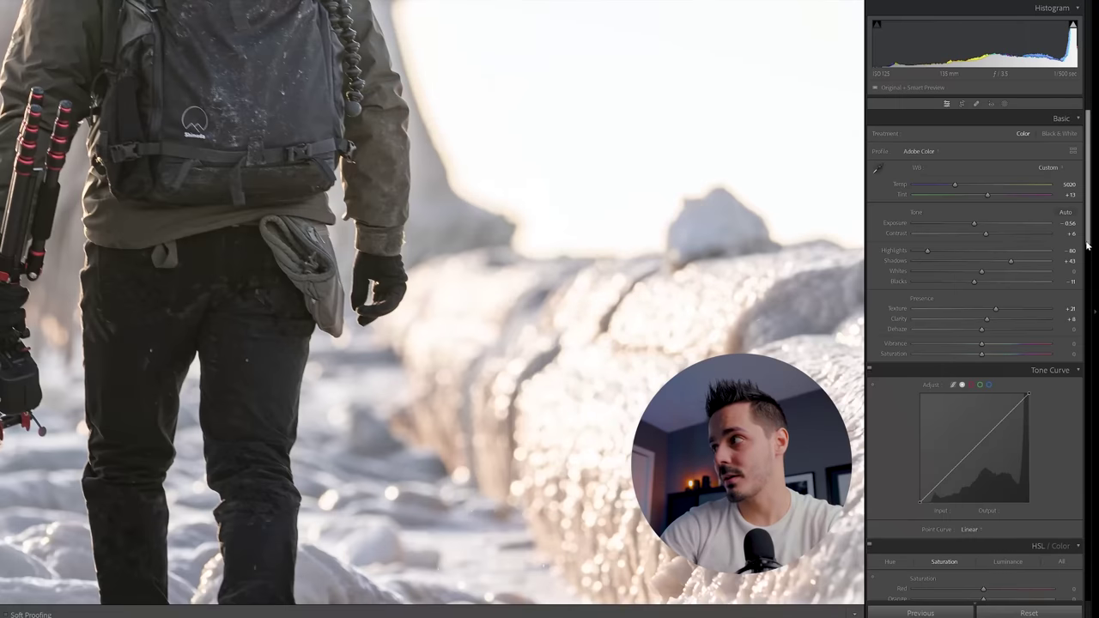
# Add shadow, midtone and highlight points to the RGB point curve for a gentle S-shape, with the midtone point at input 108, output 122.
pyautogui.scroll(-4, 1094, 276)
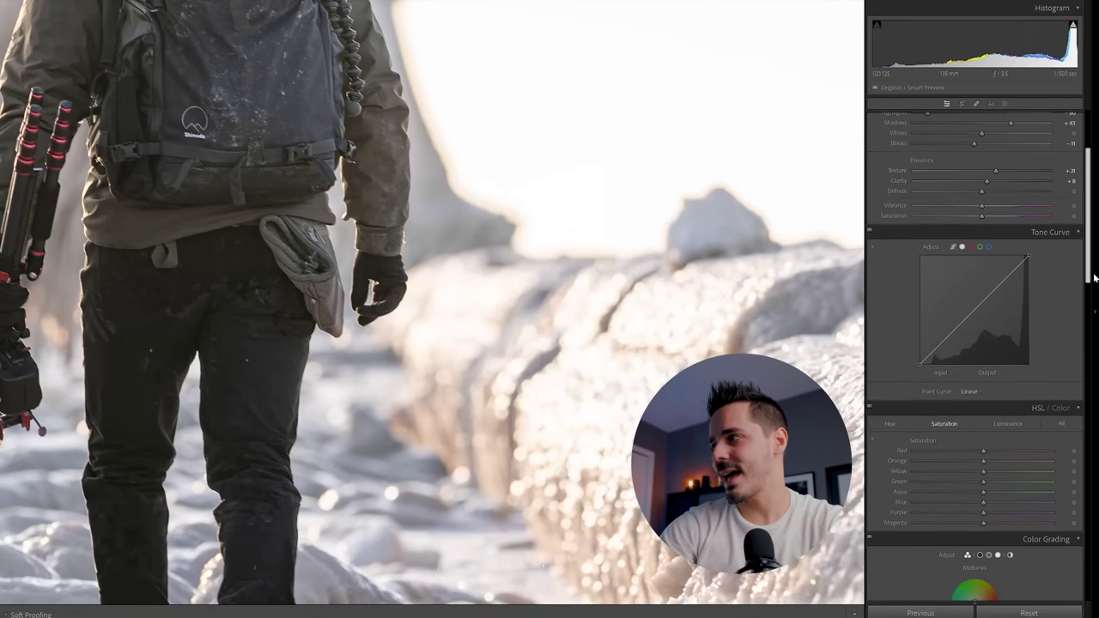
pyautogui.press('z')
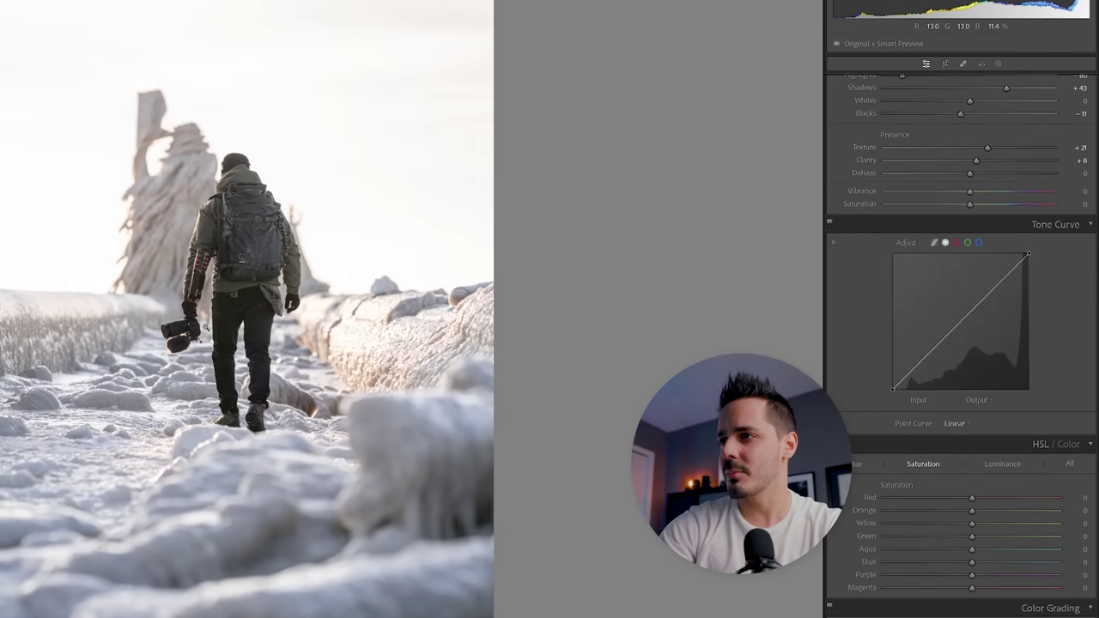
pyautogui.click(946, 336)
pyautogui.moveTo(1006, 270); pyautogui.dragTo(1008, 264)
pyautogui.click(951, 327)
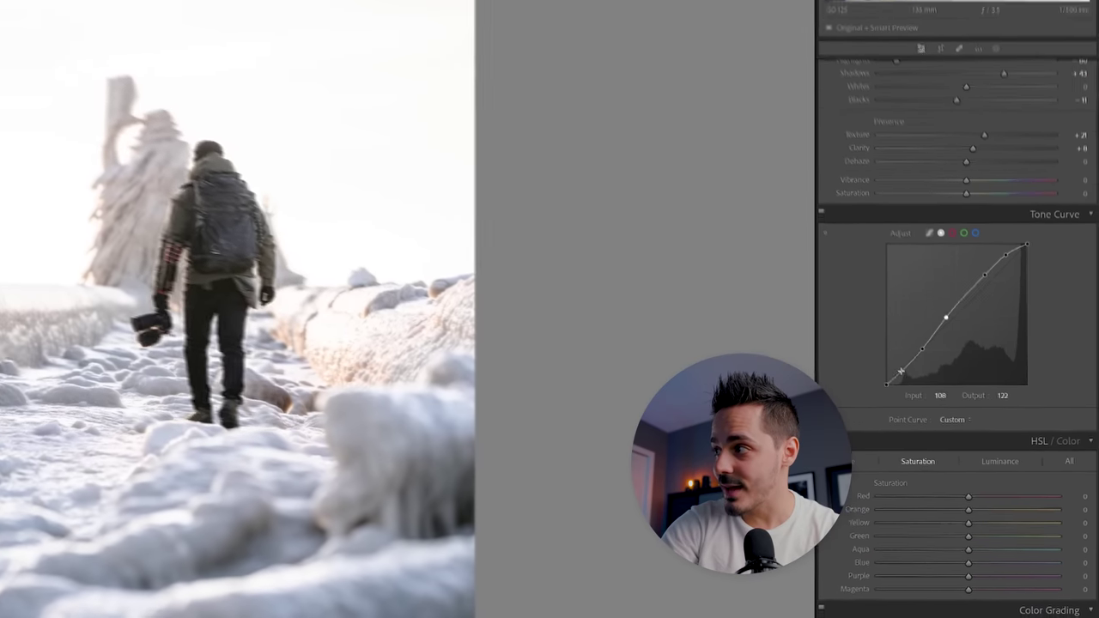
pyautogui.moveTo(910, 379); pyautogui.dragTo(905, 383)
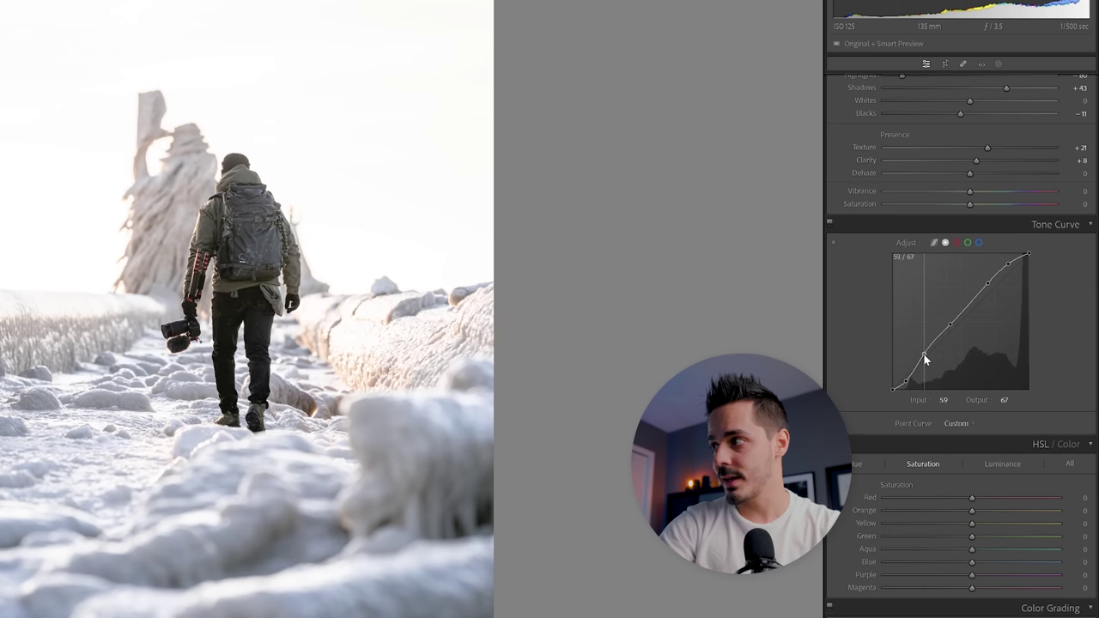
# Fine-tune the shadow, midtone and highlight points of the RGB curve, placing the upper-midtone point at input 191, output 198.
pyautogui.moveTo(949, 327); pyautogui.dragTo(947, 323)
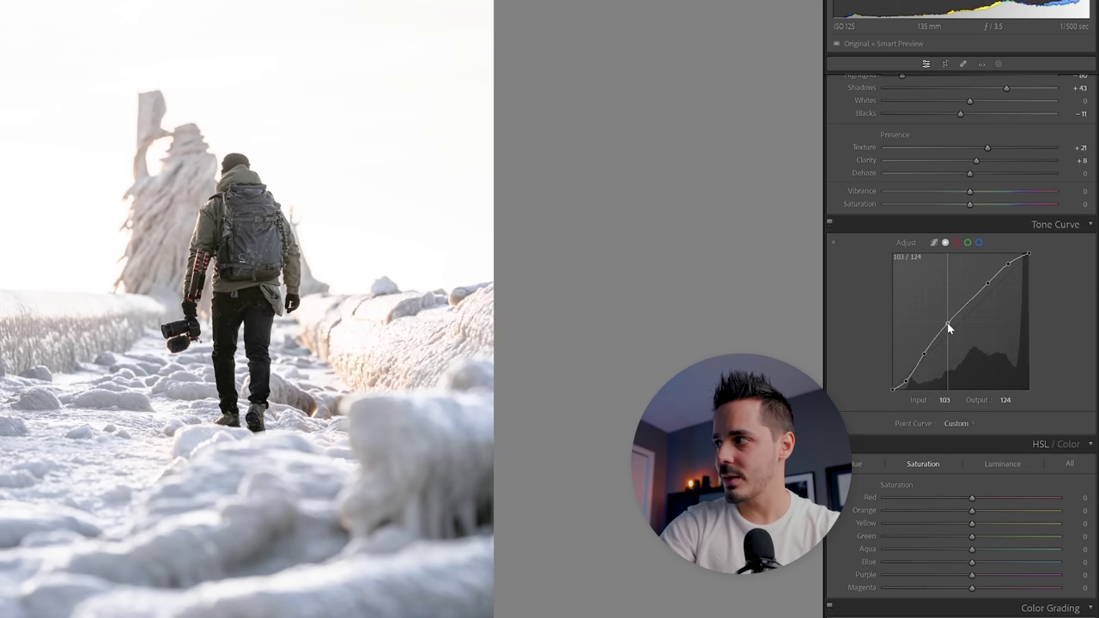
pyautogui.moveTo(986, 284); pyautogui.dragTo(984, 283)
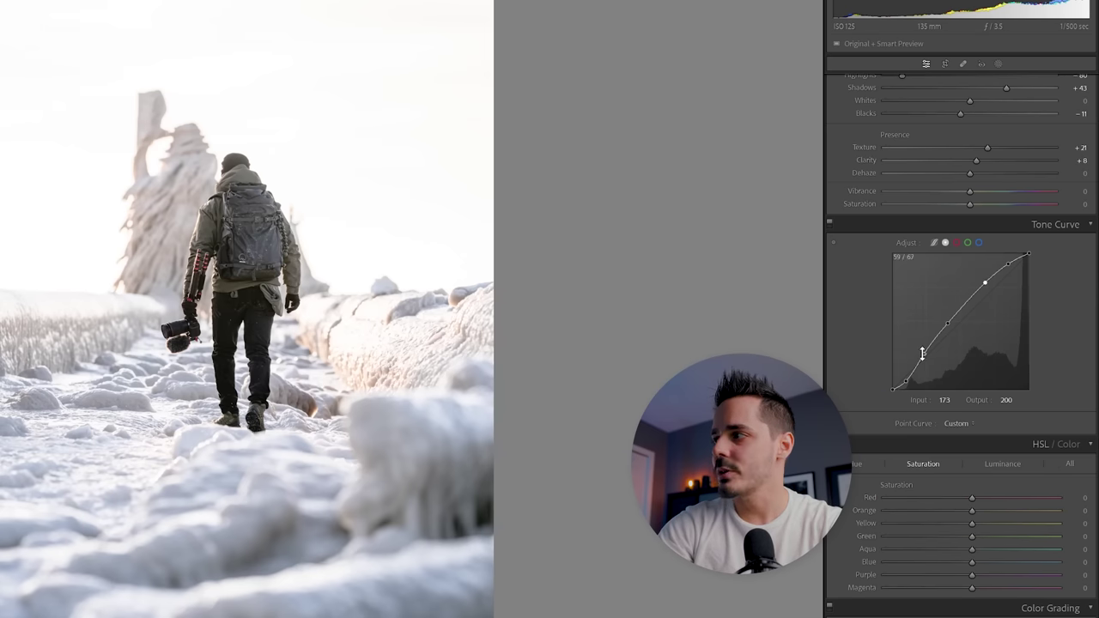
pyautogui.moveTo(924, 353); pyautogui.dragTo(926, 353)
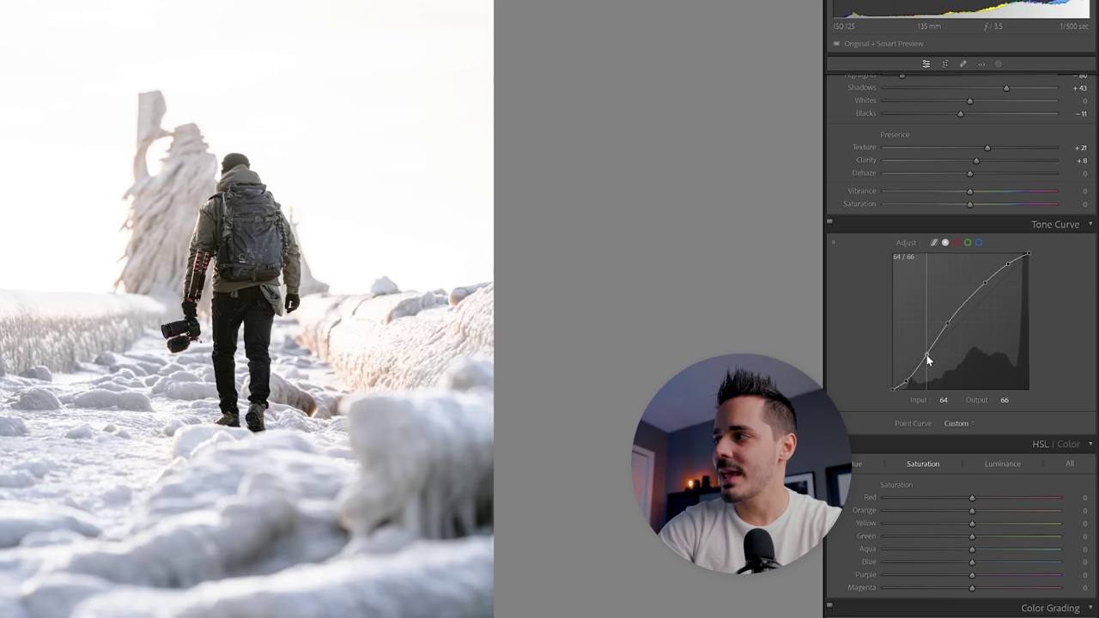
pyautogui.moveTo(906, 384); pyautogui.dragTo(909, 386)
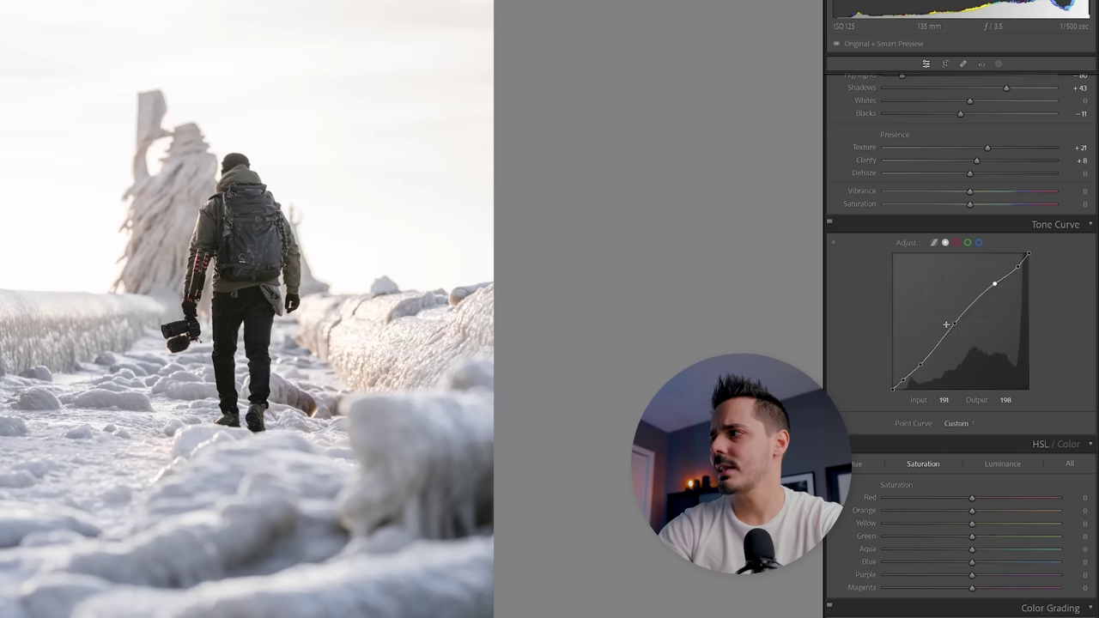
pyautogui.moveTo(955, 326); pyautogui.dragTo(951, 324)
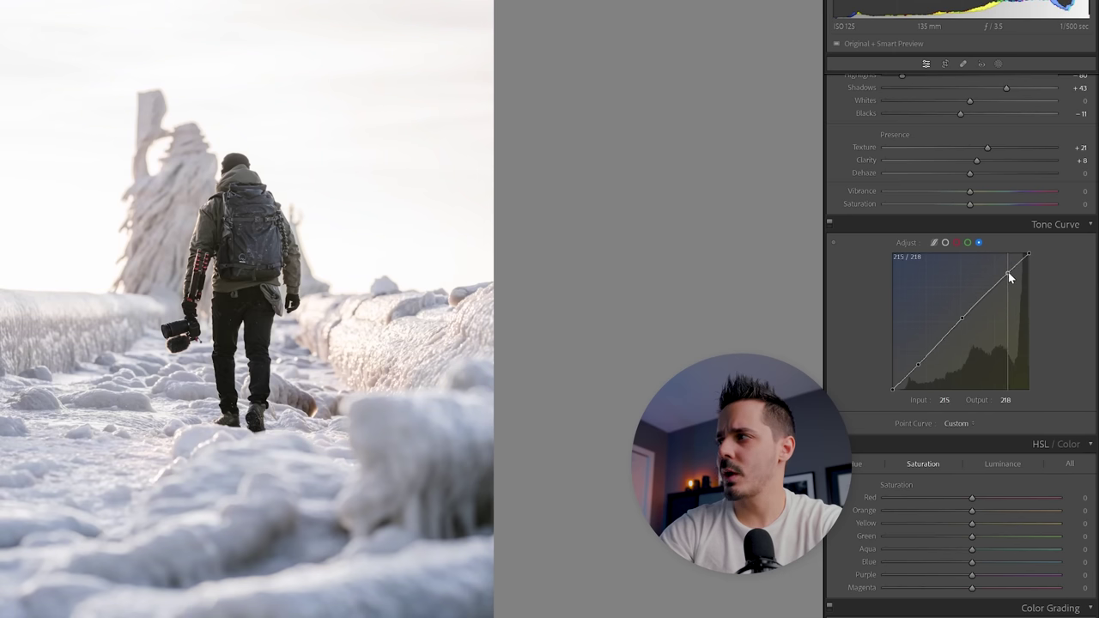
# Raise the highlight point of the blue channel curve slightly to cool the bright areas.
pyautogui.moveTo(1008, 273); pyautogui.dragTo(1006, 274)
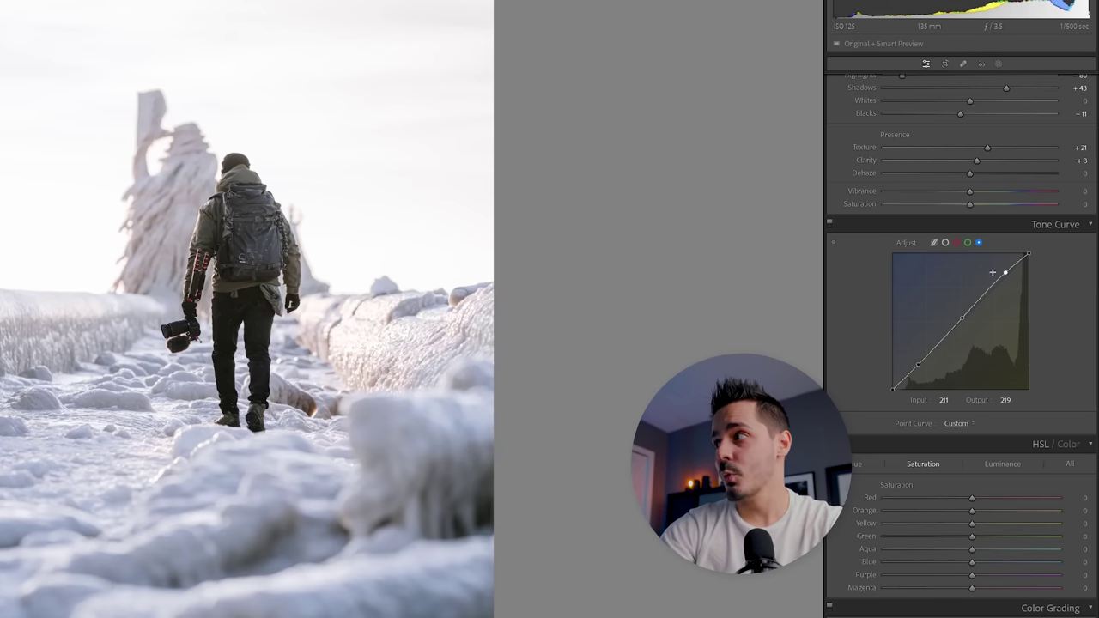
pyautogui.moveTo(1006, 272); pyautogui.dragTo(1006, 273)
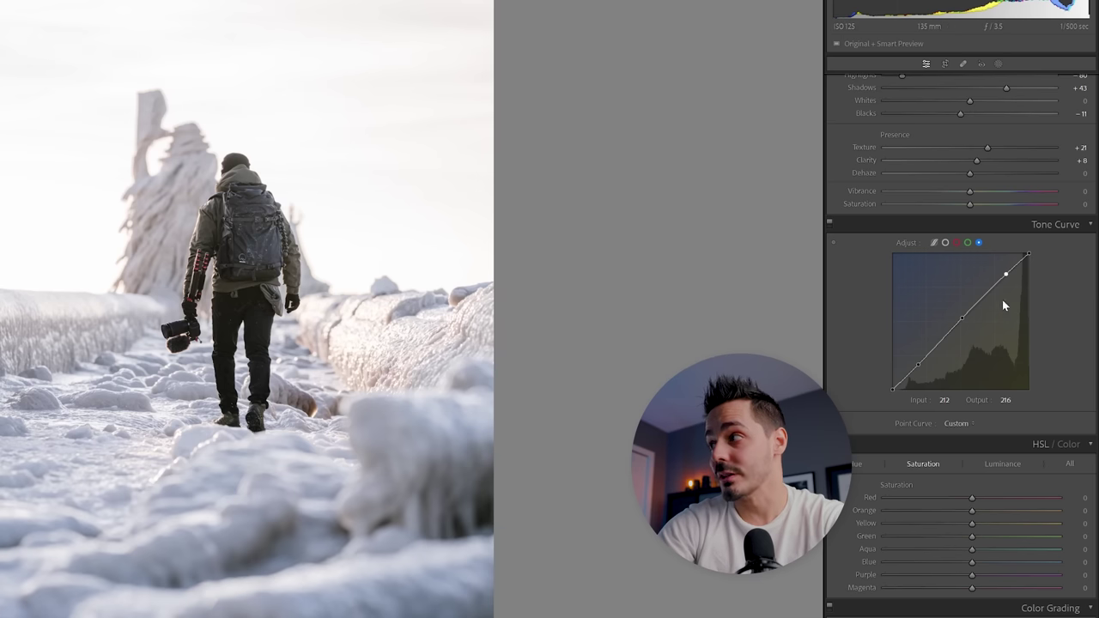
pyautogui.moveTo(1003, 273); pyautogui.dragTo(1002, 273)
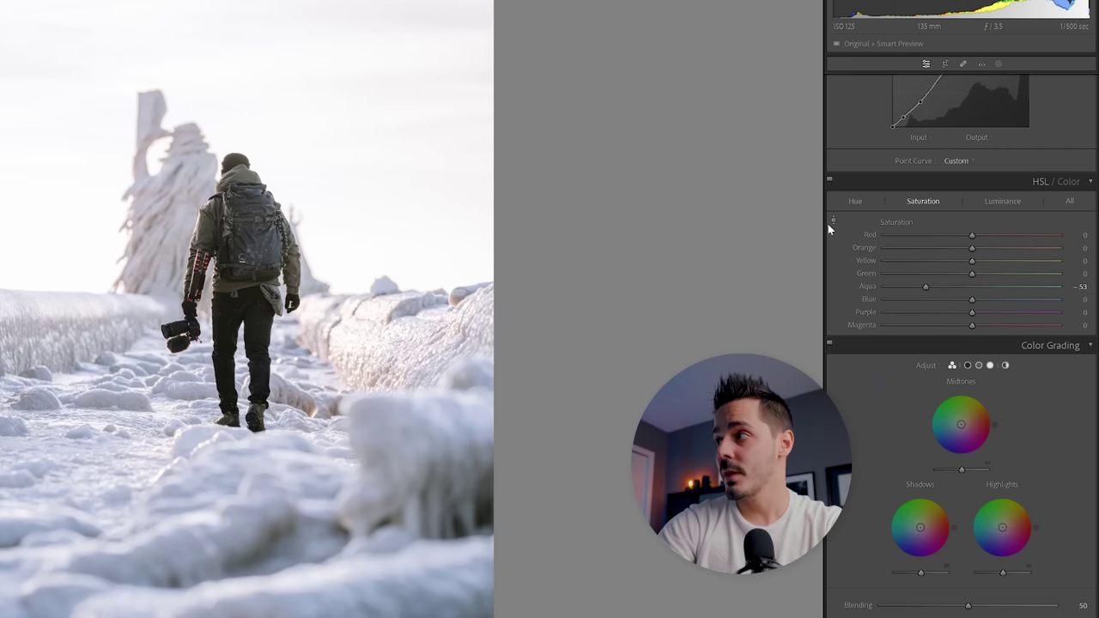
# Reduce the HSL saturation of Blue to -92, Purple to -12, Orange to -45 and Yellow to -21.
pyautogui.click(832, 221)
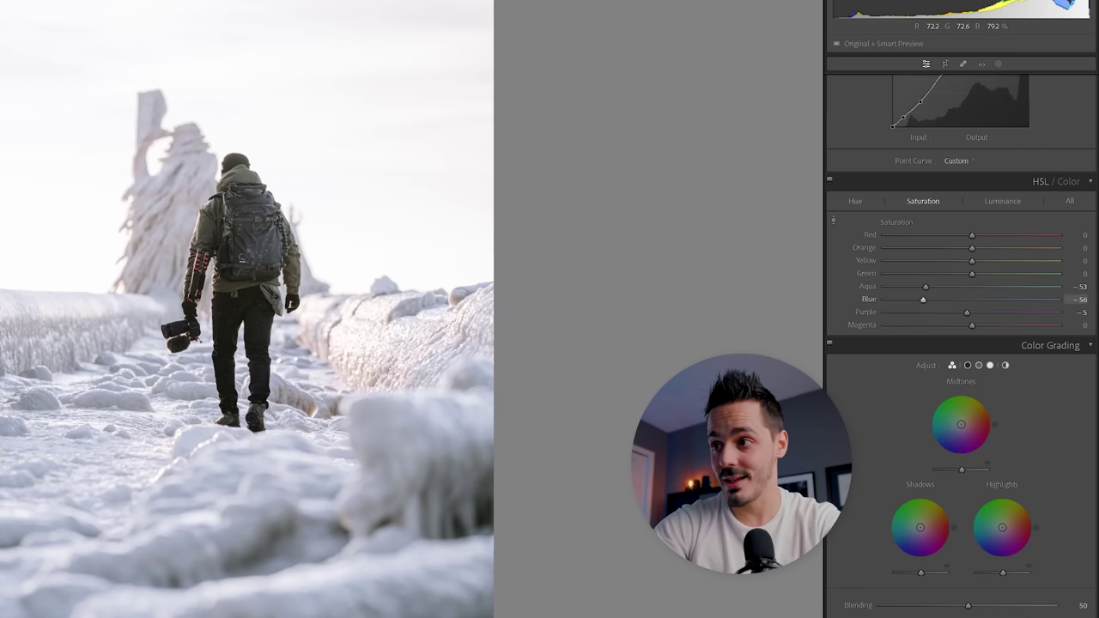
pyautogui.moveTo(257, 69); pyautogui.dragTo(257, 141)
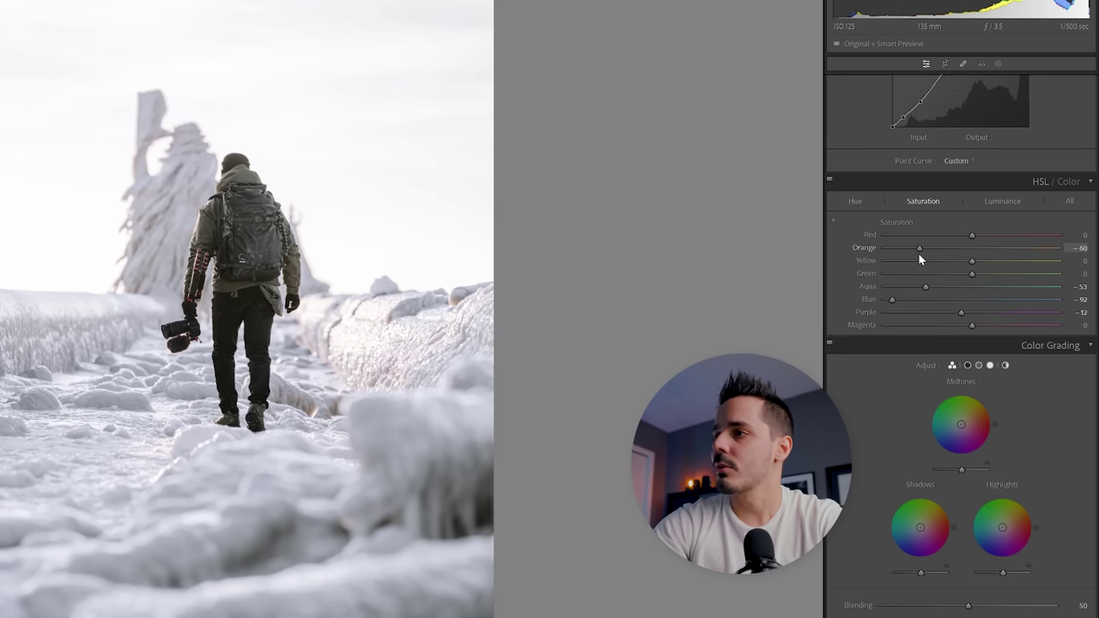
pyautogui.moveTo(927, 253); pyautogui.dragTo(954, 260)
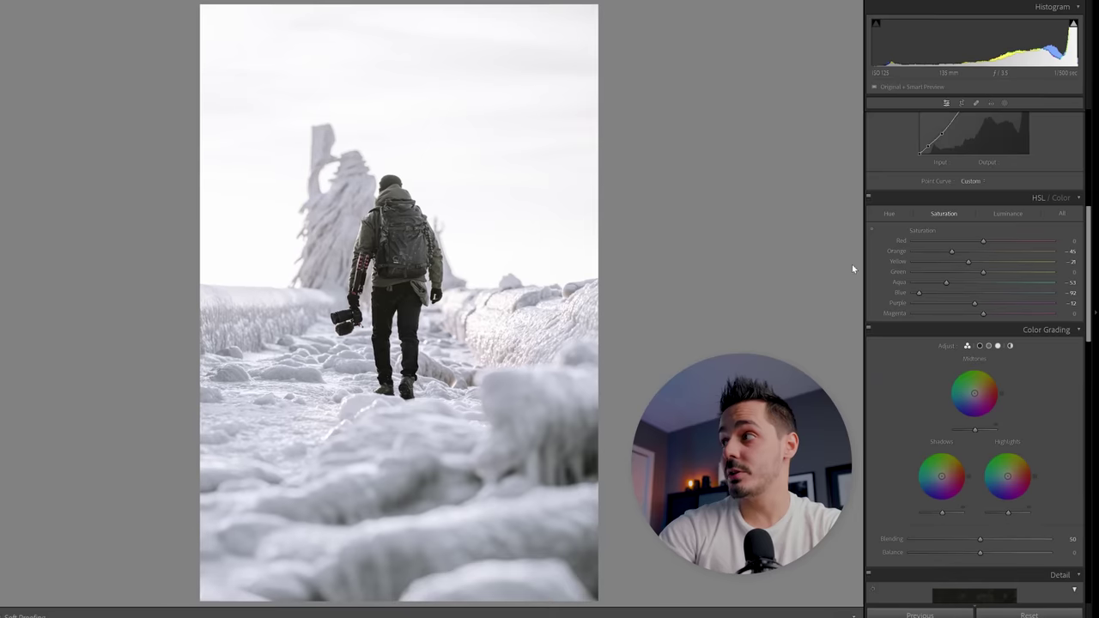
# Lower the HSL luminance of Blue to -24 and Aqua to -9.
pyautogui.click(1006, 212)
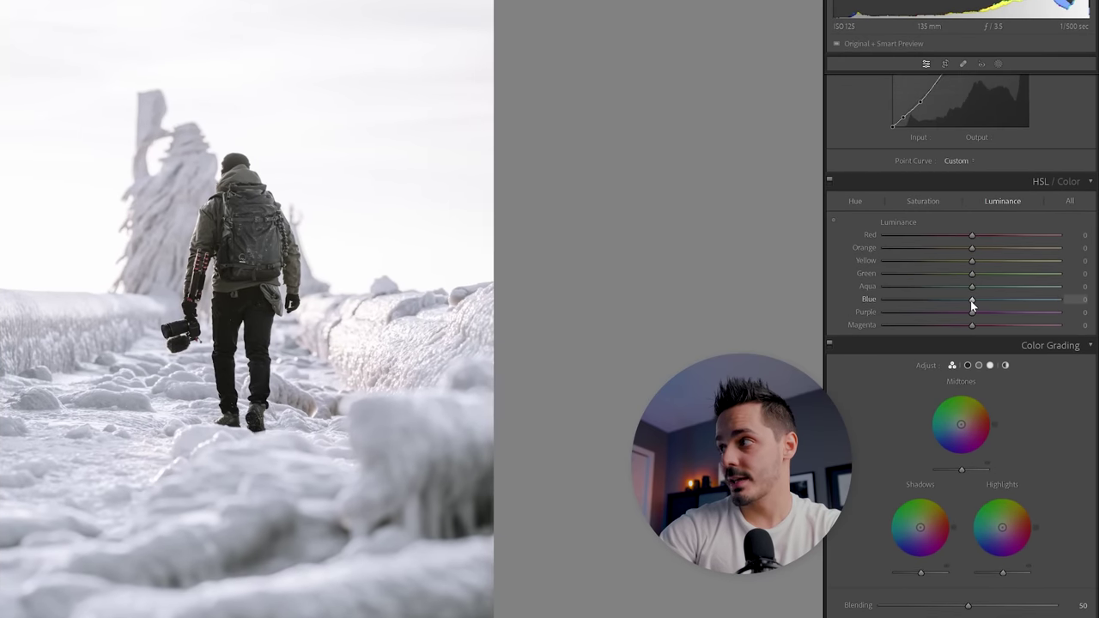
pyautogui.moveTo(971, 300); pyautogui.dragTo(999, 304)
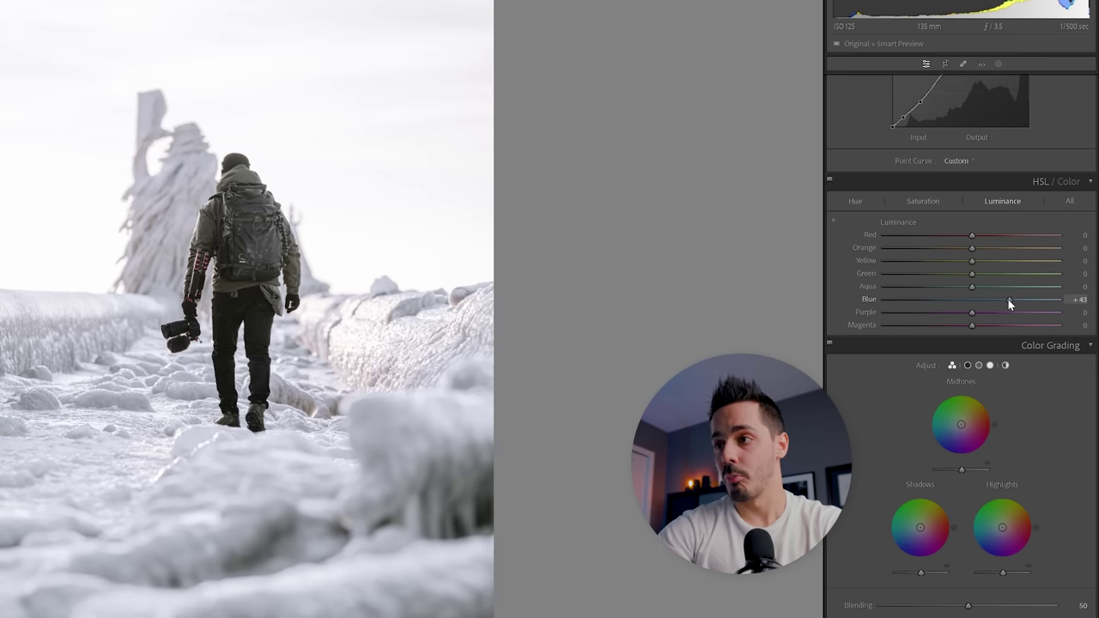
pyautogui.moveTo(977, 302); pyautogui.dragTo(969, 302)
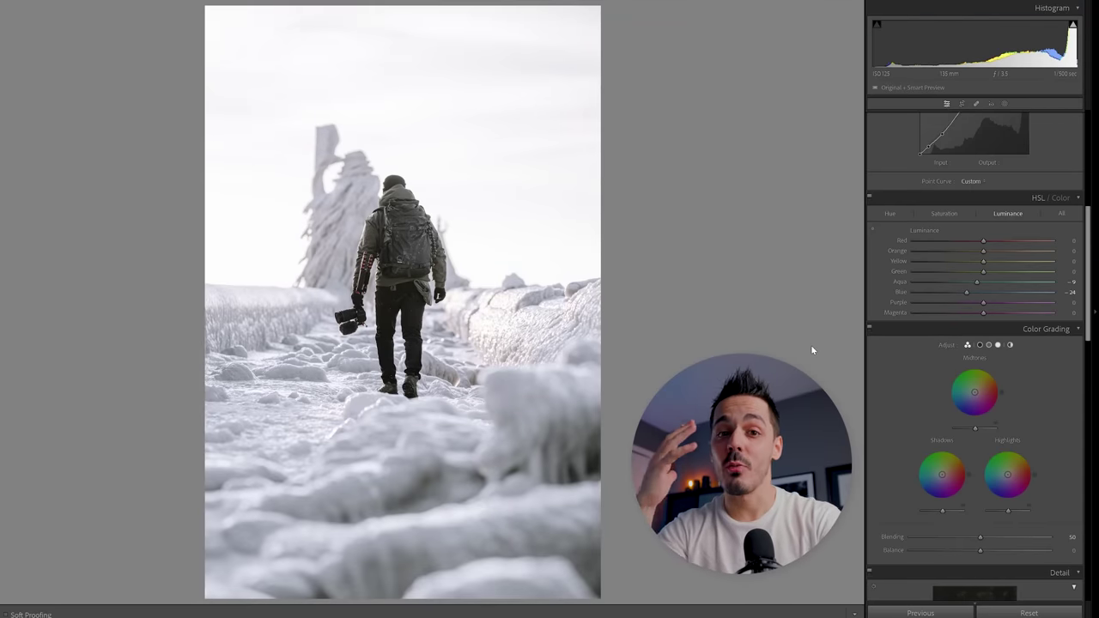
# Color grade the highlights teal, shadows green-teal and midtones yellow (hue 52, saturation 14), with Blending 30 and Balance -6.
pyautogui.scroll(-2, 1010, 318)
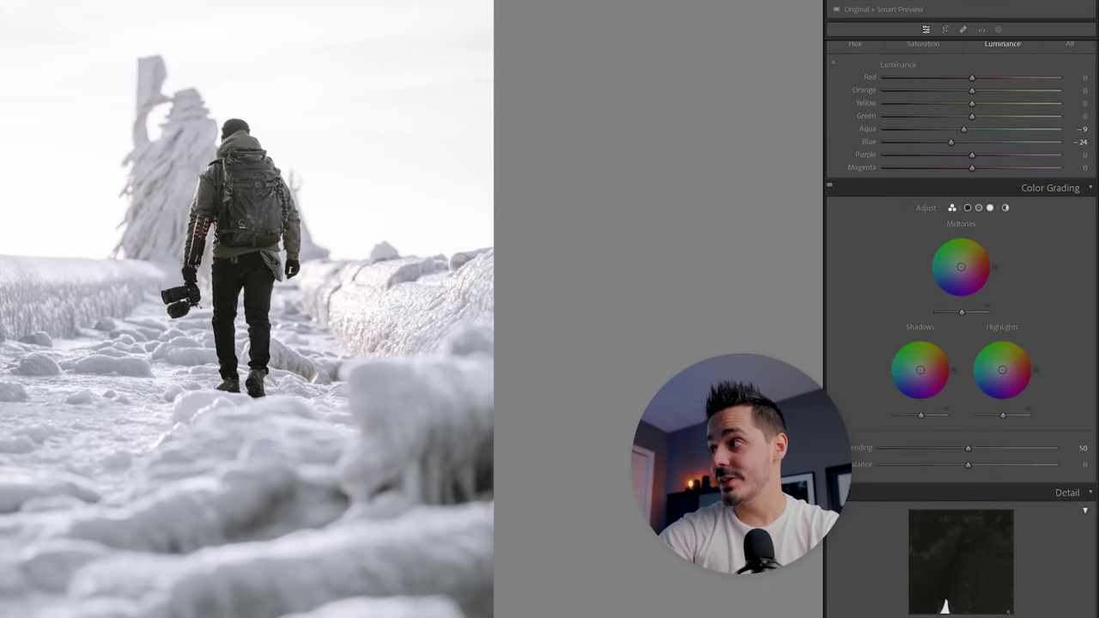
pyautogui.scroll(-1, 1096, 356)
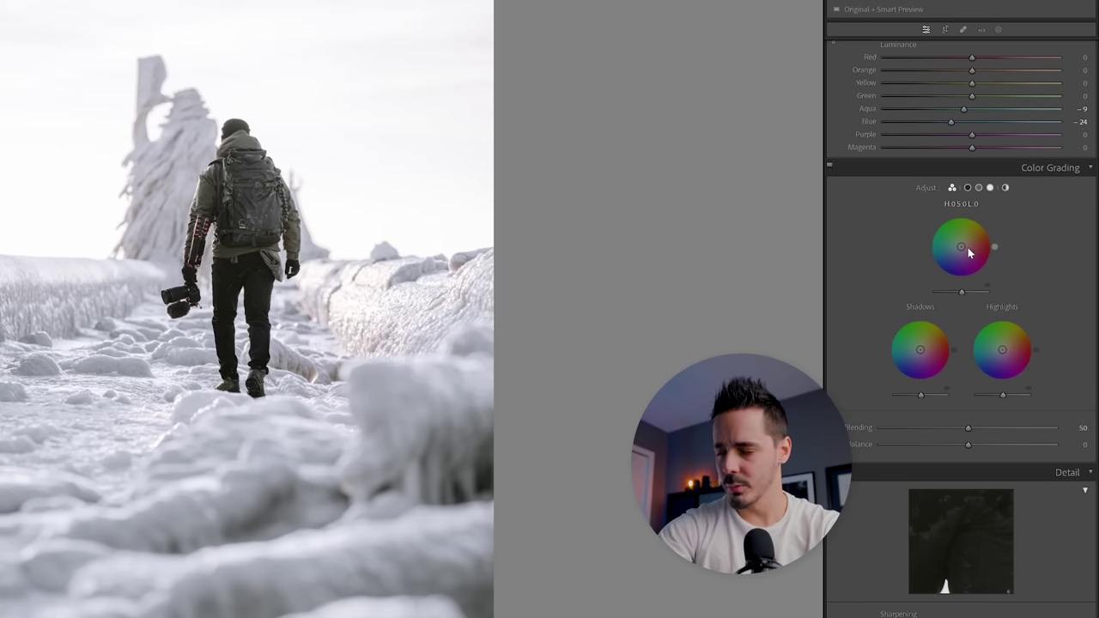
pyautogui.click(991, 188)
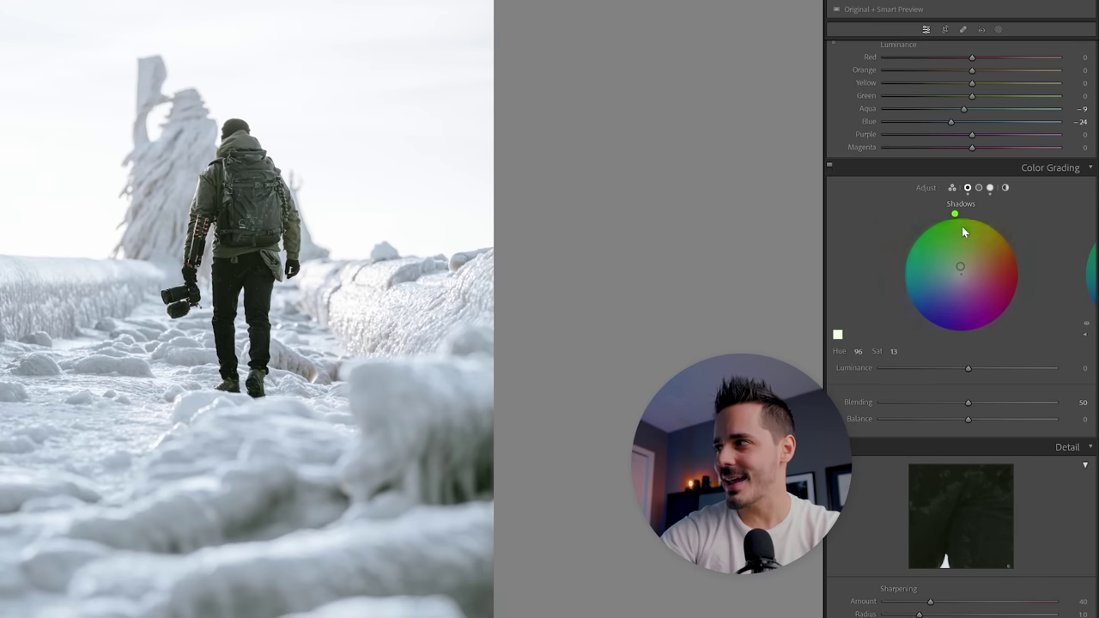
pyautogui.moveTo(960, 218)
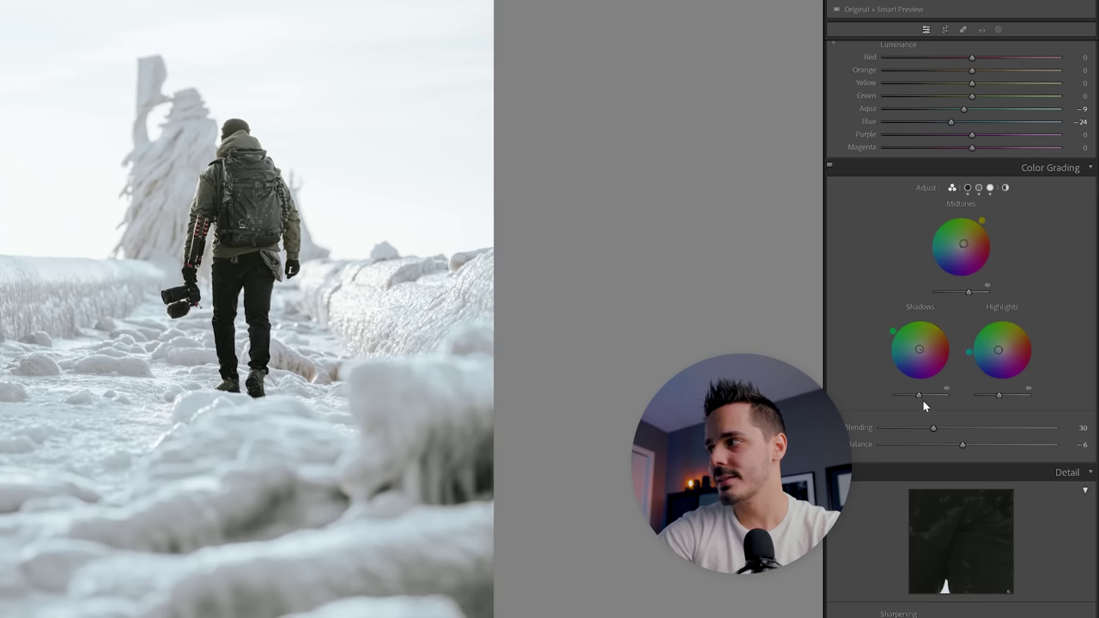
# Fine-tune the midtone luminance and lower the highlight luminance in Color Grading, comparing the photo with and without the grade.
pyautogui.moveTo(975, 291); pyautogui.dragTo(961, 293)
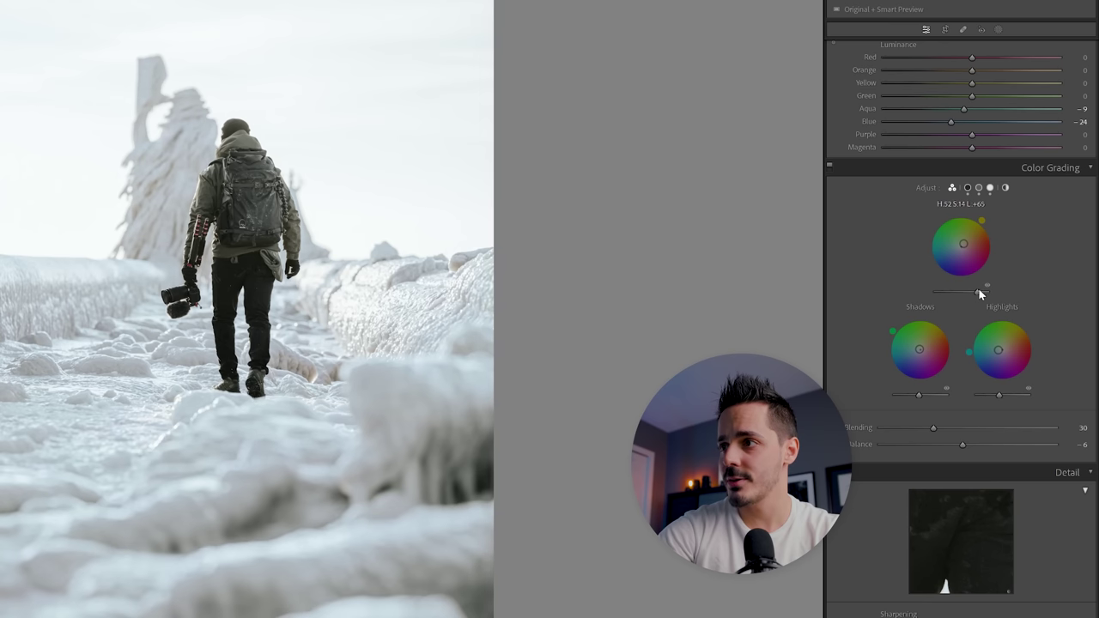
pyautogui.moveTo(978, 290); pyautogui.dragTo(969, 291)
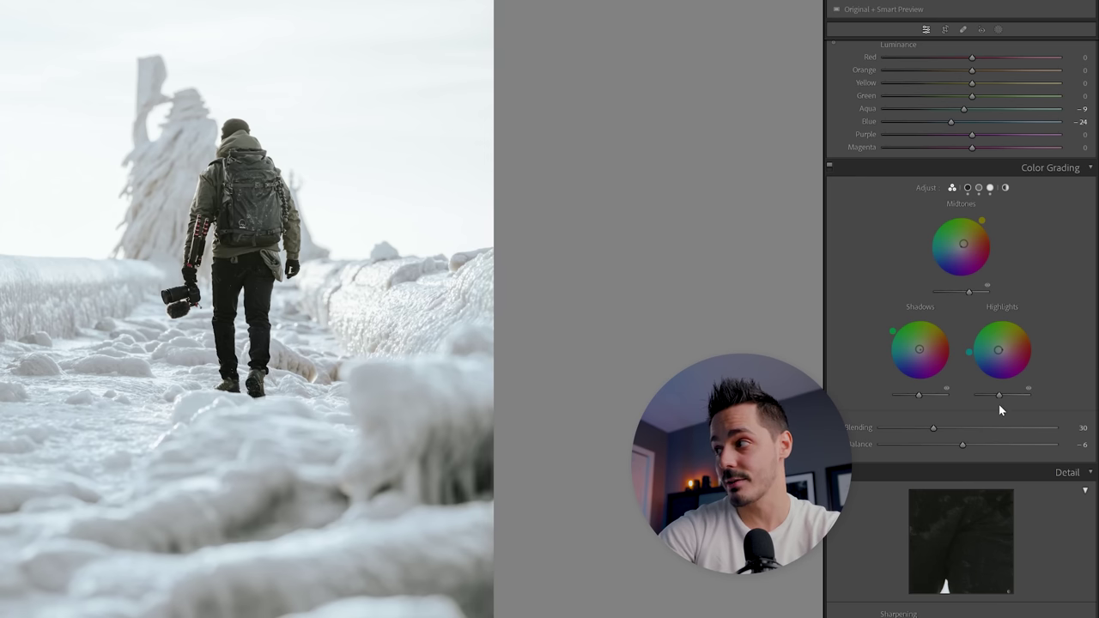
pyautogui.moveTo(1002, 398)
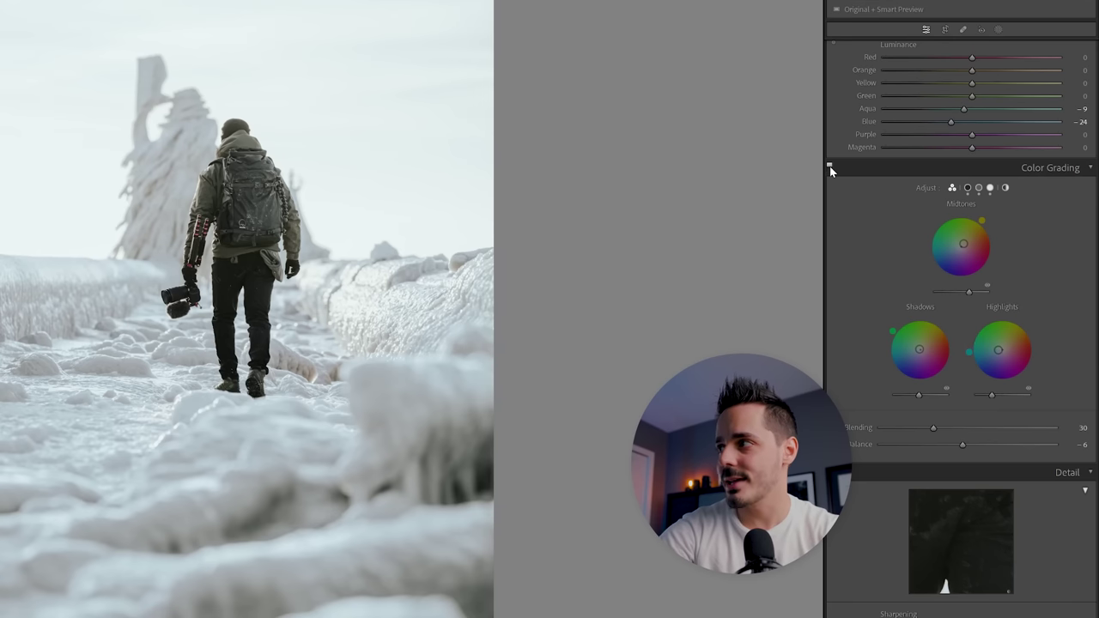
pyautogui.click(829, 168)
pyautogui.click(830, 168)
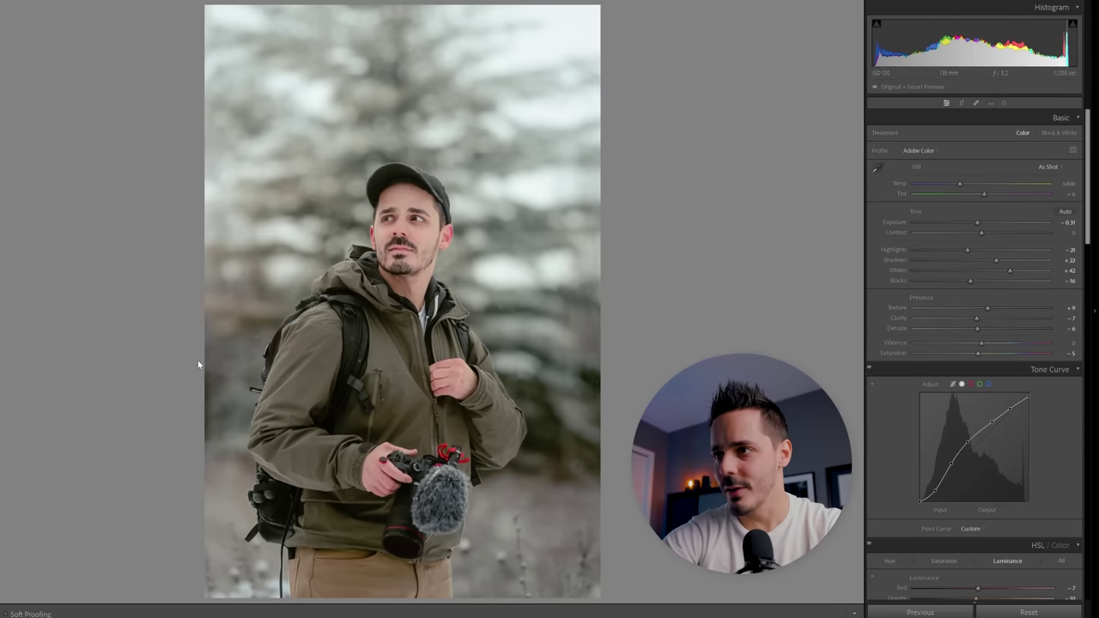
# Inspect the falling snow in the portrait photo up close and open the photo for editing in Adobe Photoshop 2023.
pyautogui.click(206, 356)
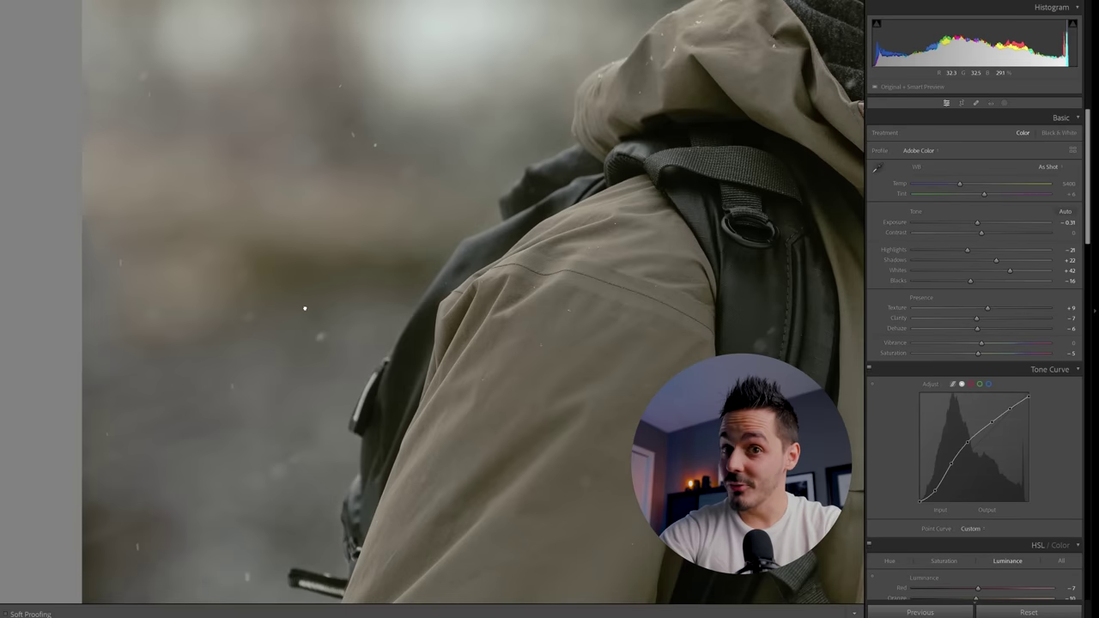
pyautogui.click(304, 309)
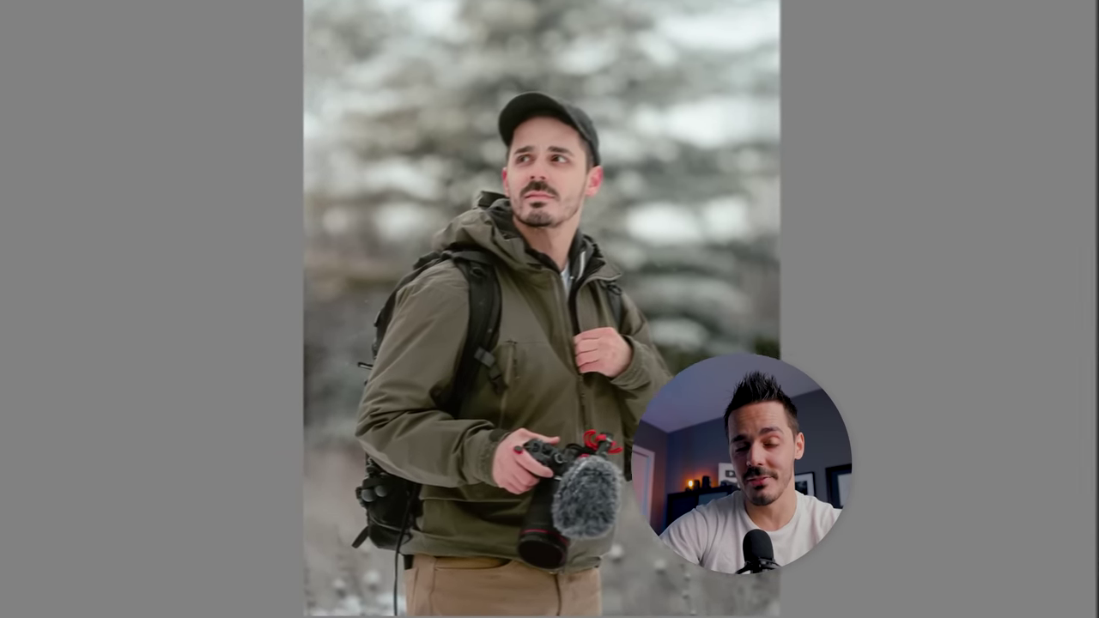
pyautogui.rightClick(17, 369)
pyautogui.moveTo(75, 420)
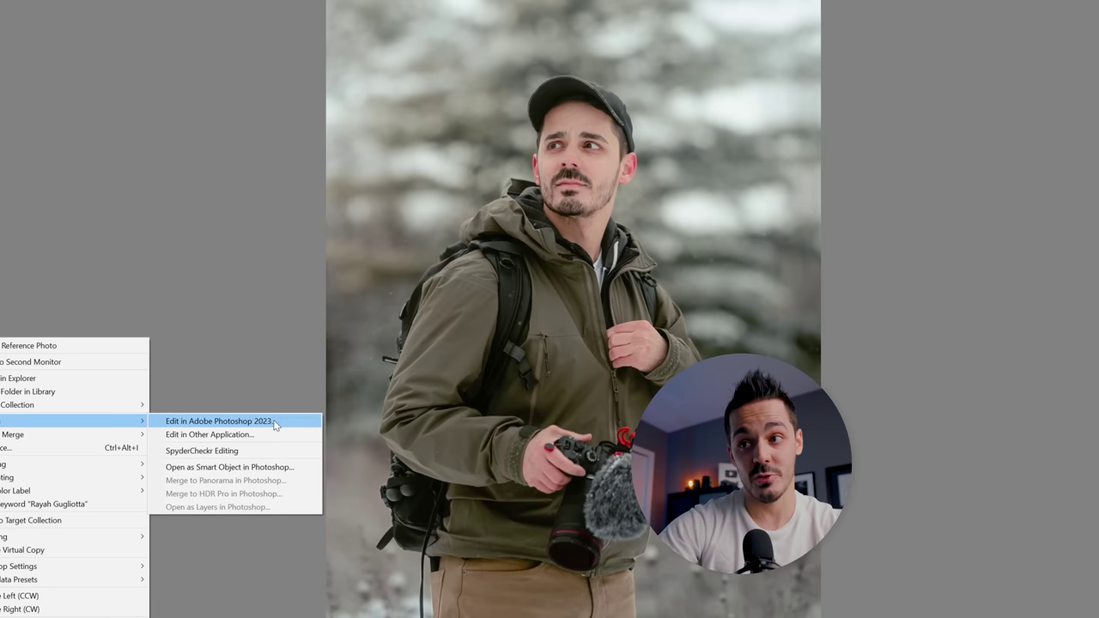
pyautogui.click(273, 422)
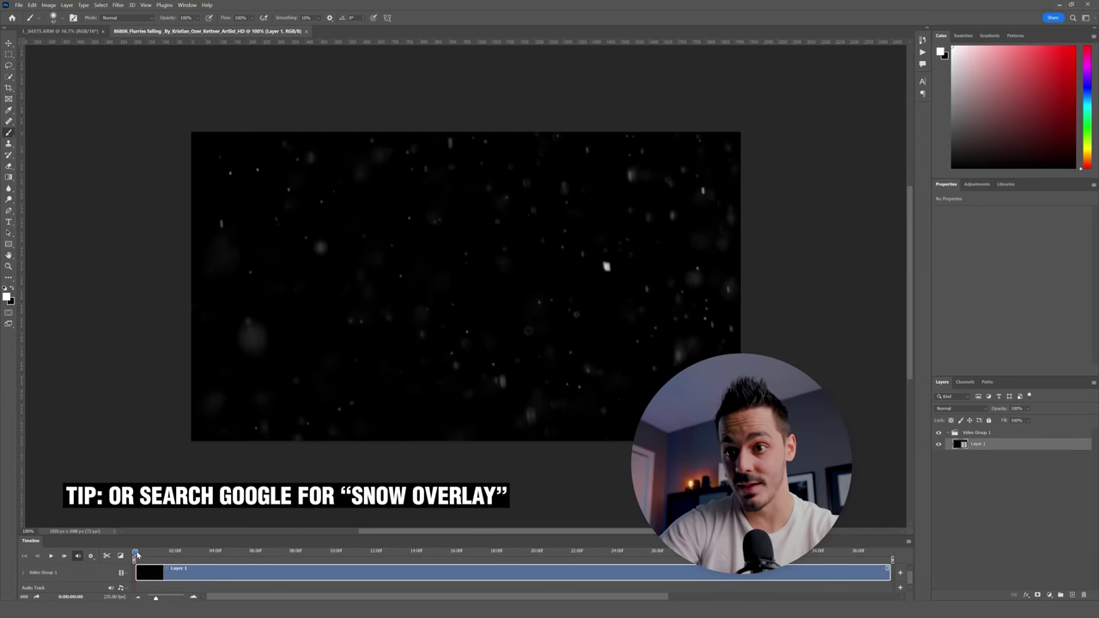
# Copy the whole snow video frame at 0:00:13:04 and paste it into the portrait document, accepting the color profile conversion.
pyautogui.moveTo(135, 555); pyautogui.dragTo(378, 552)
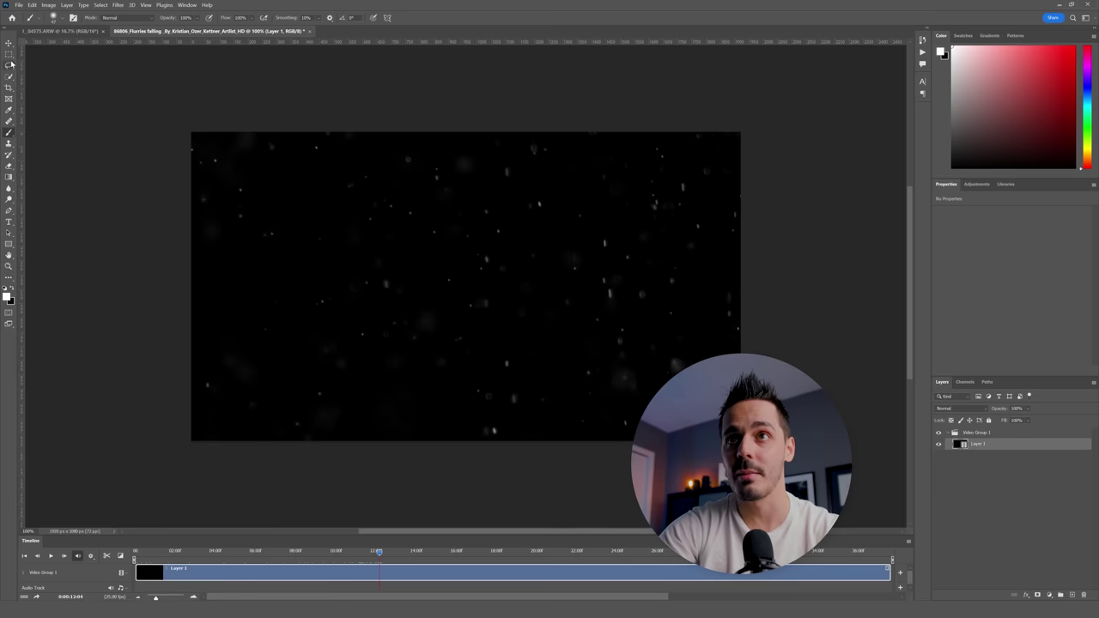
pyautogui.moveTo(175, 123); pyautogui.dragTo(747, 446)
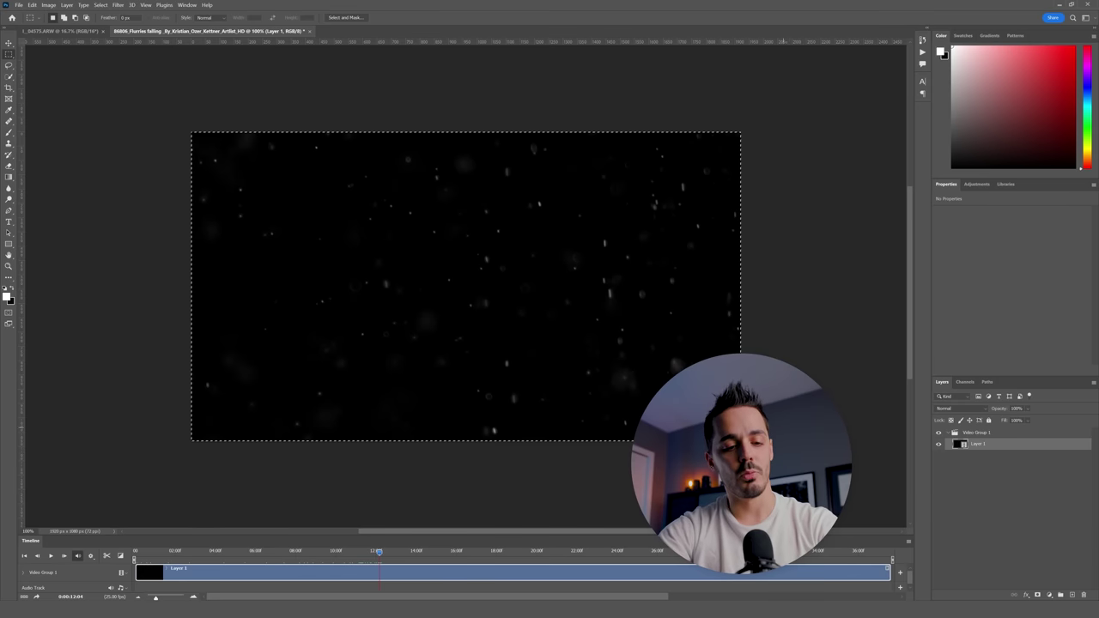
pyautogui.click(76, 34)
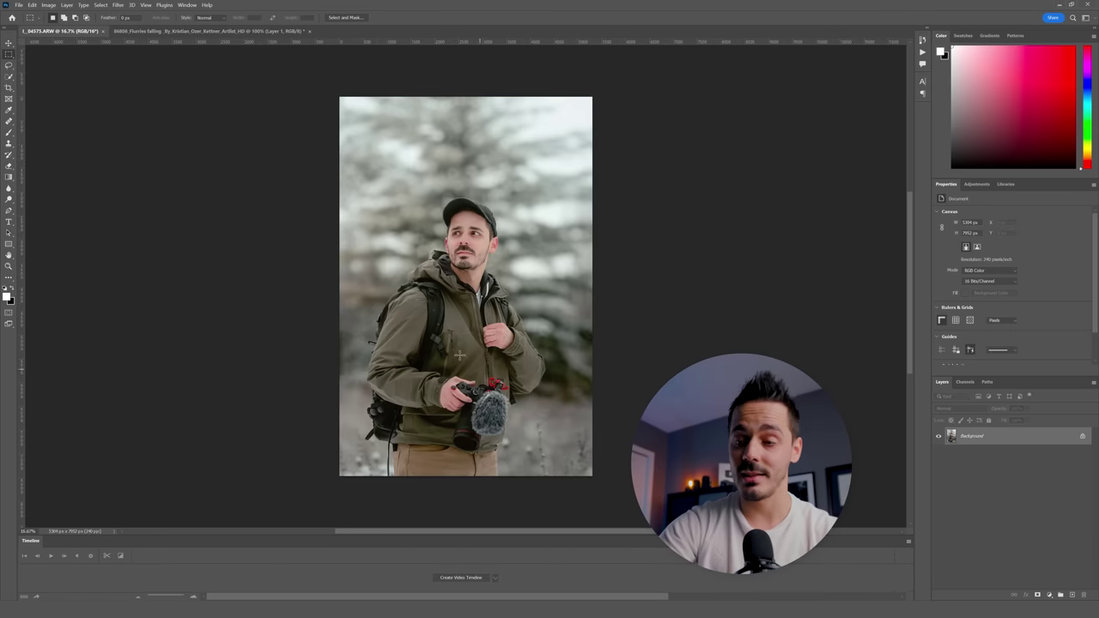
pyautogui.hotkey('ctrl', 'v')
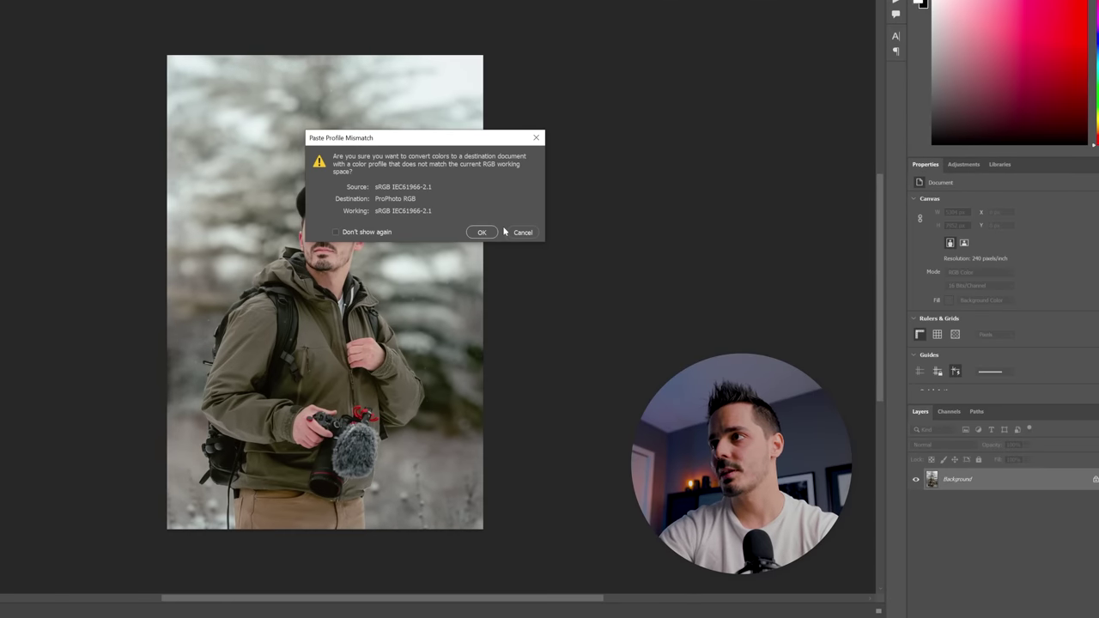
pyautogui.click(483, 232)
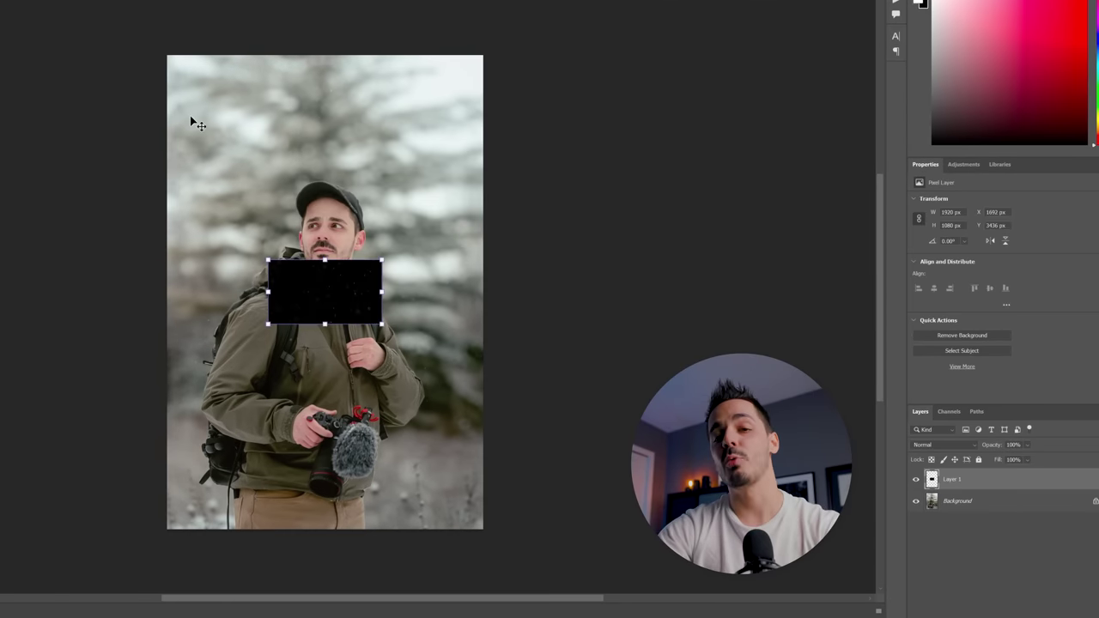
# Scale the pasted snow layer to about 9578 × 5387 px over the upper part of the photo and set its blend mode to Screen.
pyautogui.moveTo(383, 256); pyautogui.dragTo(370, 194)
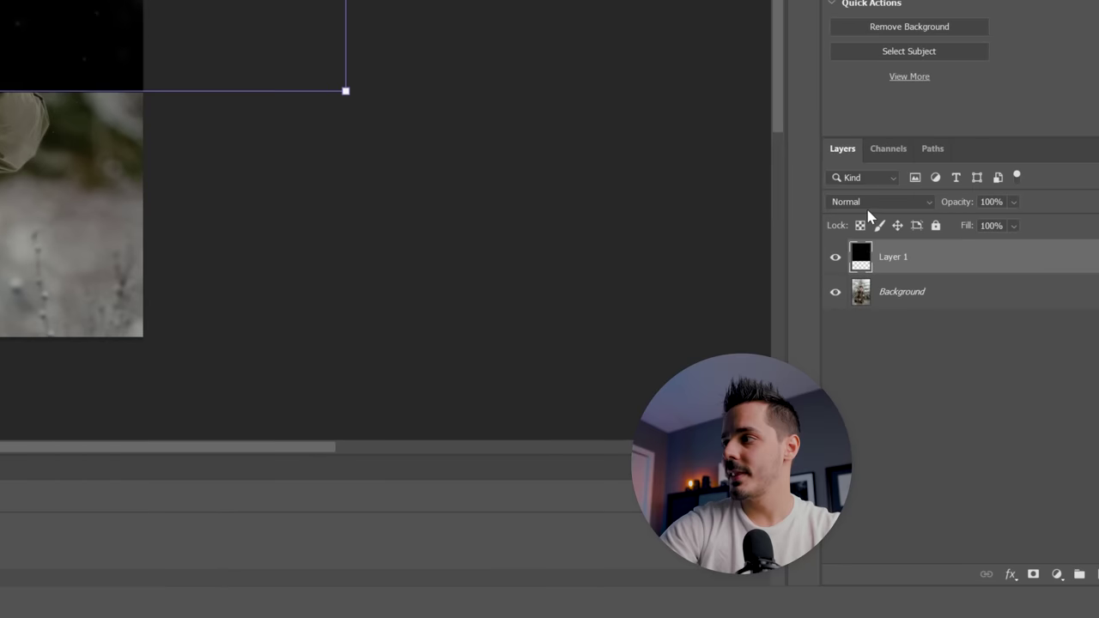
pyautogui.click(875, 210)
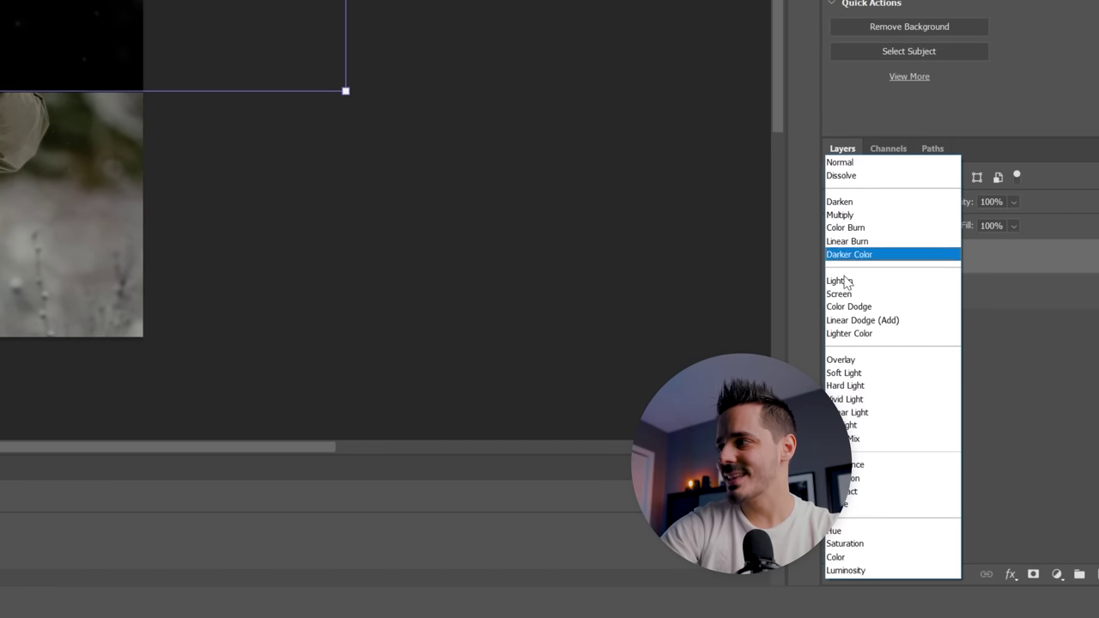
pyautogui.click(839, 293)
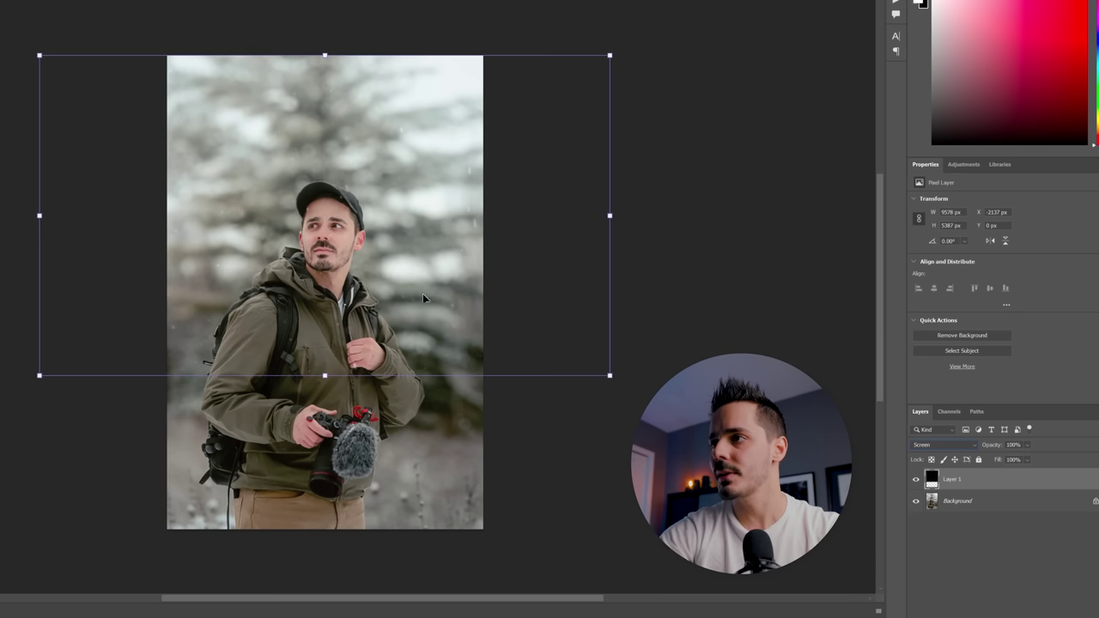
pyautogui.moveTo(452, 305); pyautogui.dragTo(412, 303)
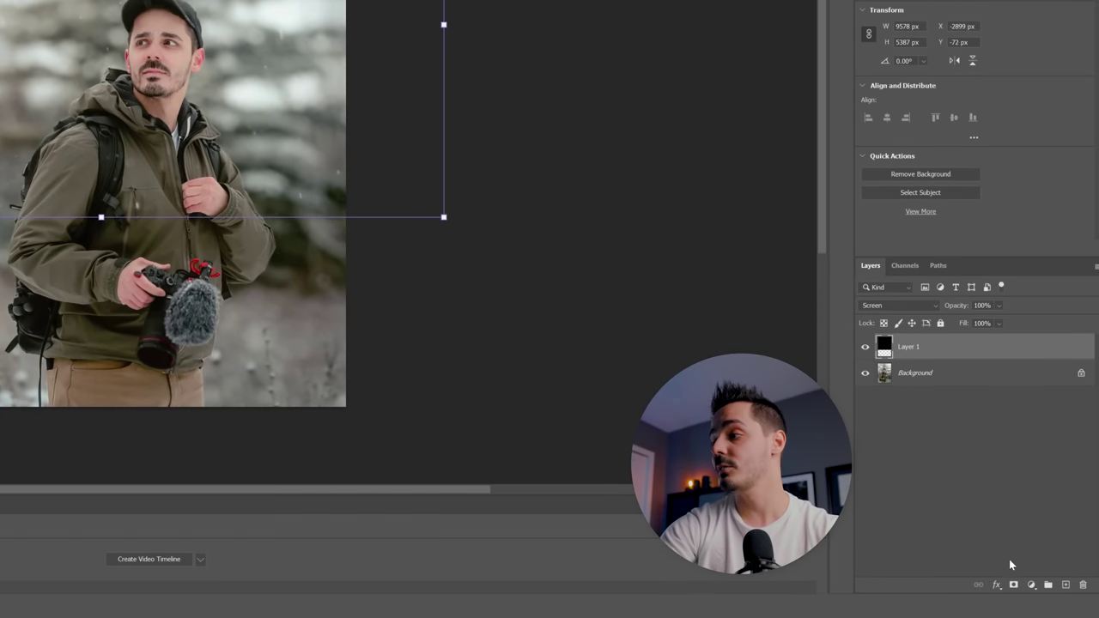
# Add a layer mask to the snow layer and paint black with a soft brush around the man's face to hide the flakes.
pyautogui.click(1014, 584)
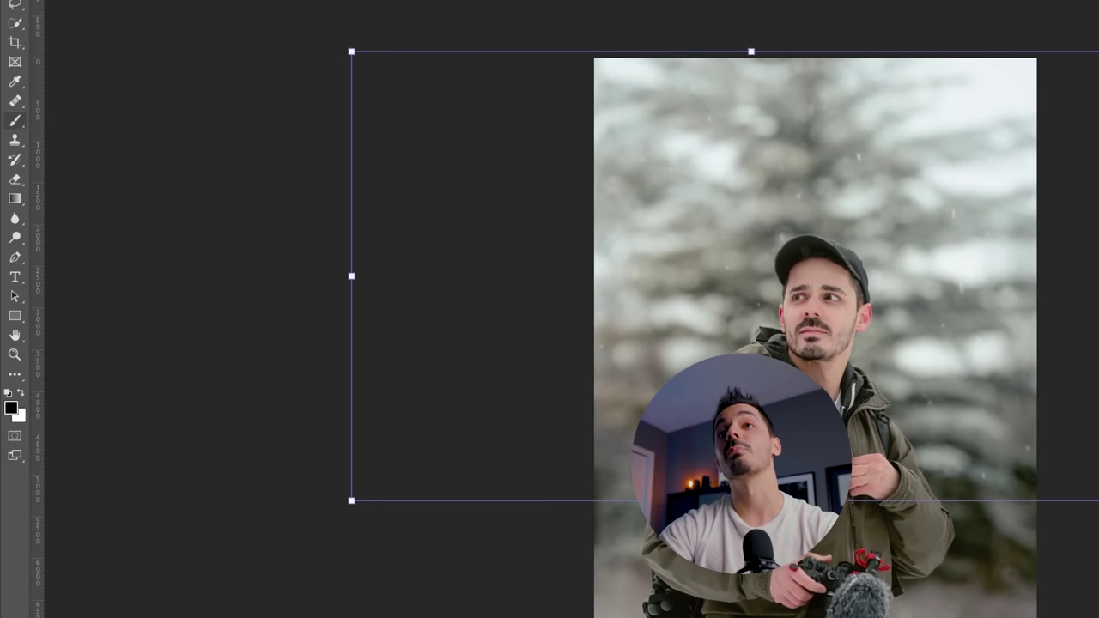
pyautogui.click(17, 124)
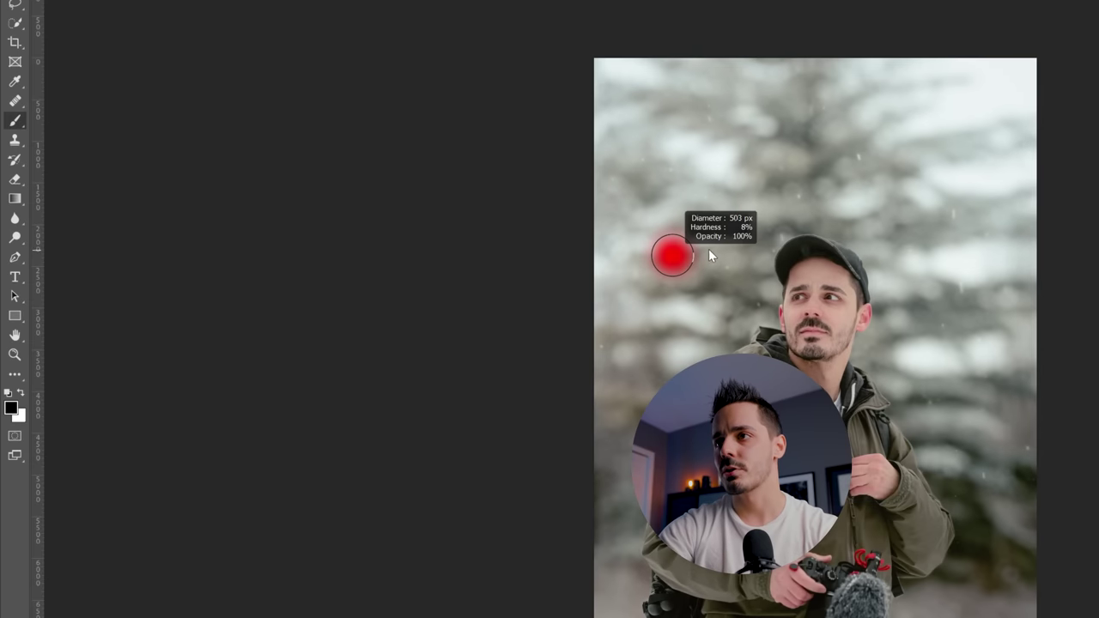
pyautogui.moveTo(750, 225); pyautogui.dragTo(758, 219)
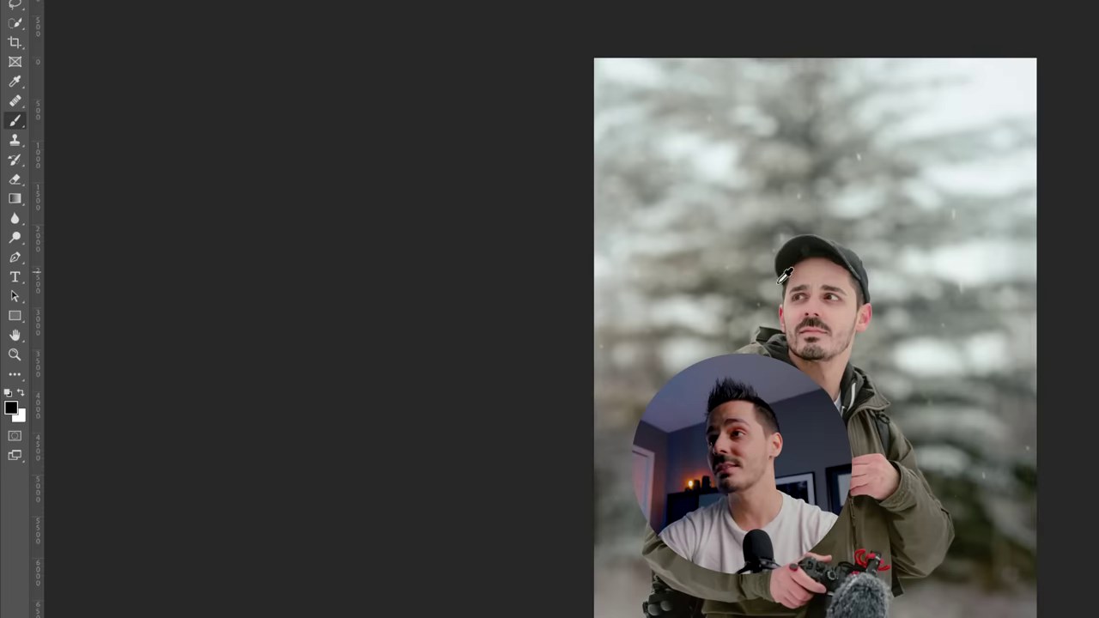
pyautogui.moveTo(769, 277); pyautogui.dragTo(777, 271)
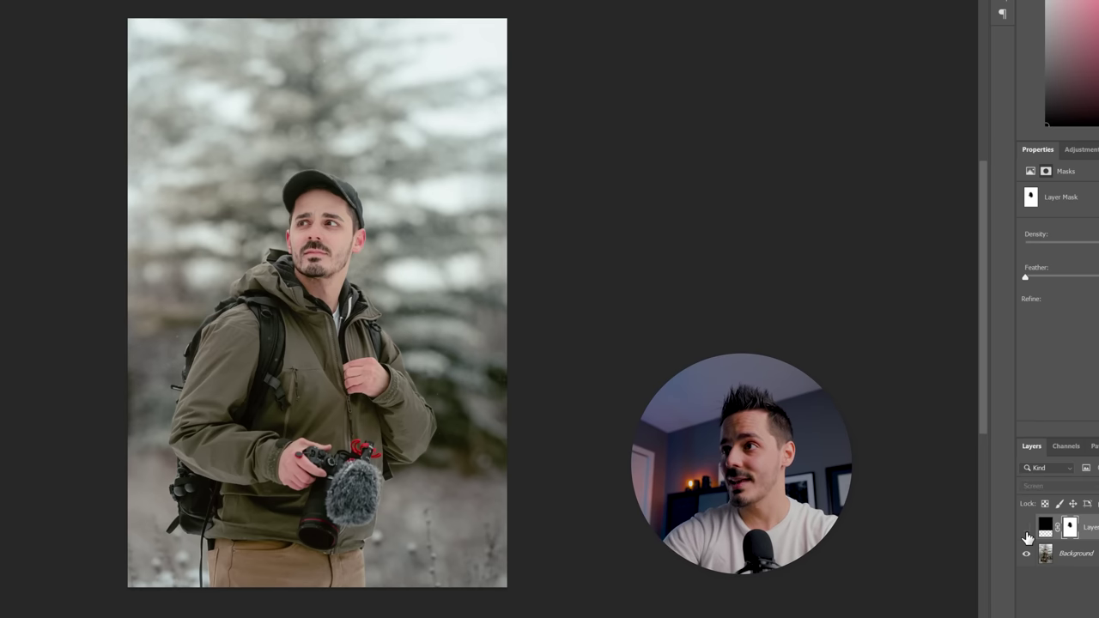
# Duplicate and transform the snow layer for denser snowfall, and mask the topmost copy over the man with the Brush Tool.
pyautogui.hotkey('ctrl', 'j')
pyautogui.hotkey('ctrl', 't')
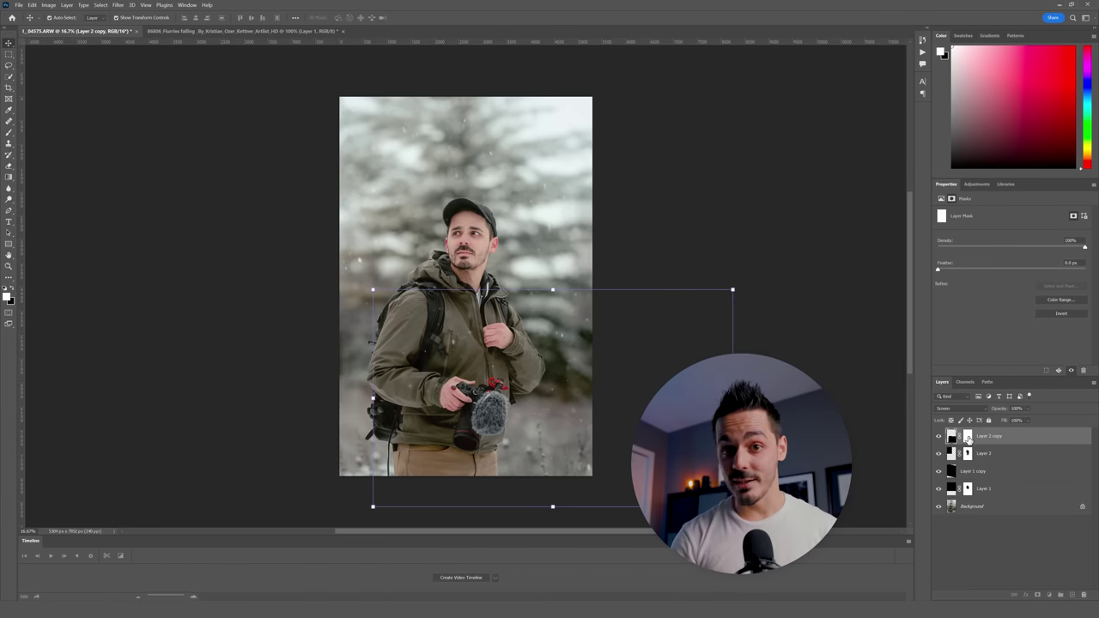
pyautogui.rightClick(9, 131)
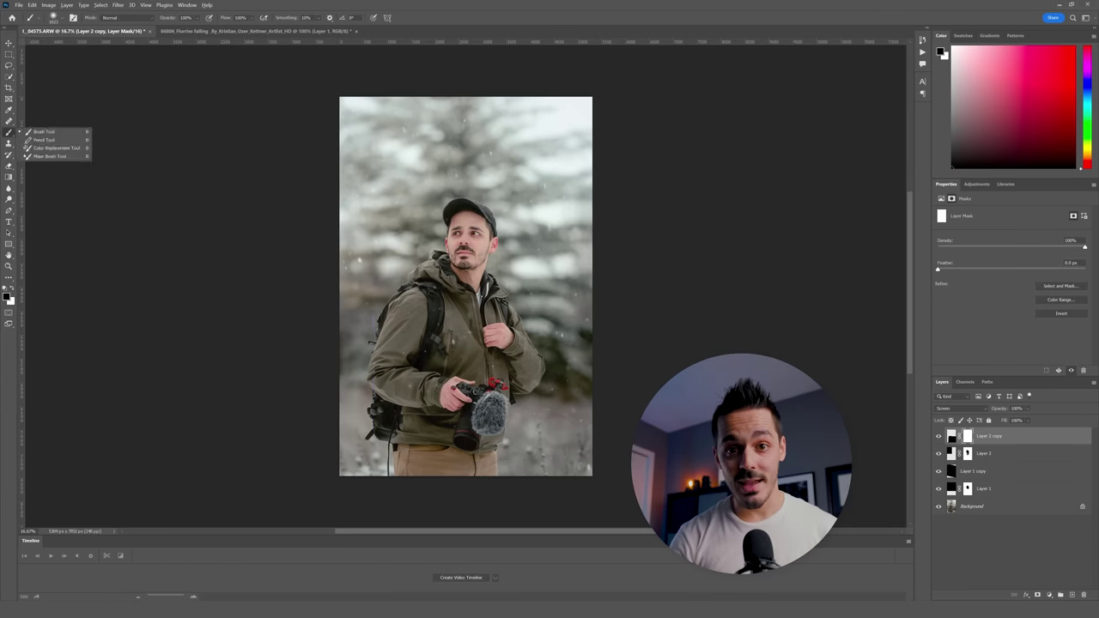
pyautogui.click(43, 132)
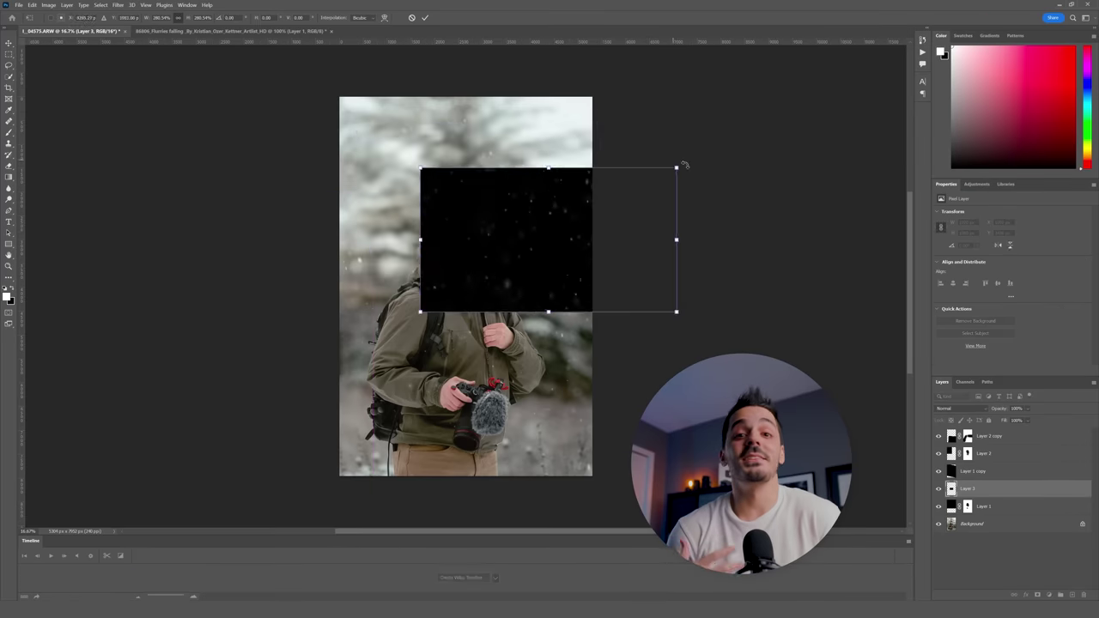